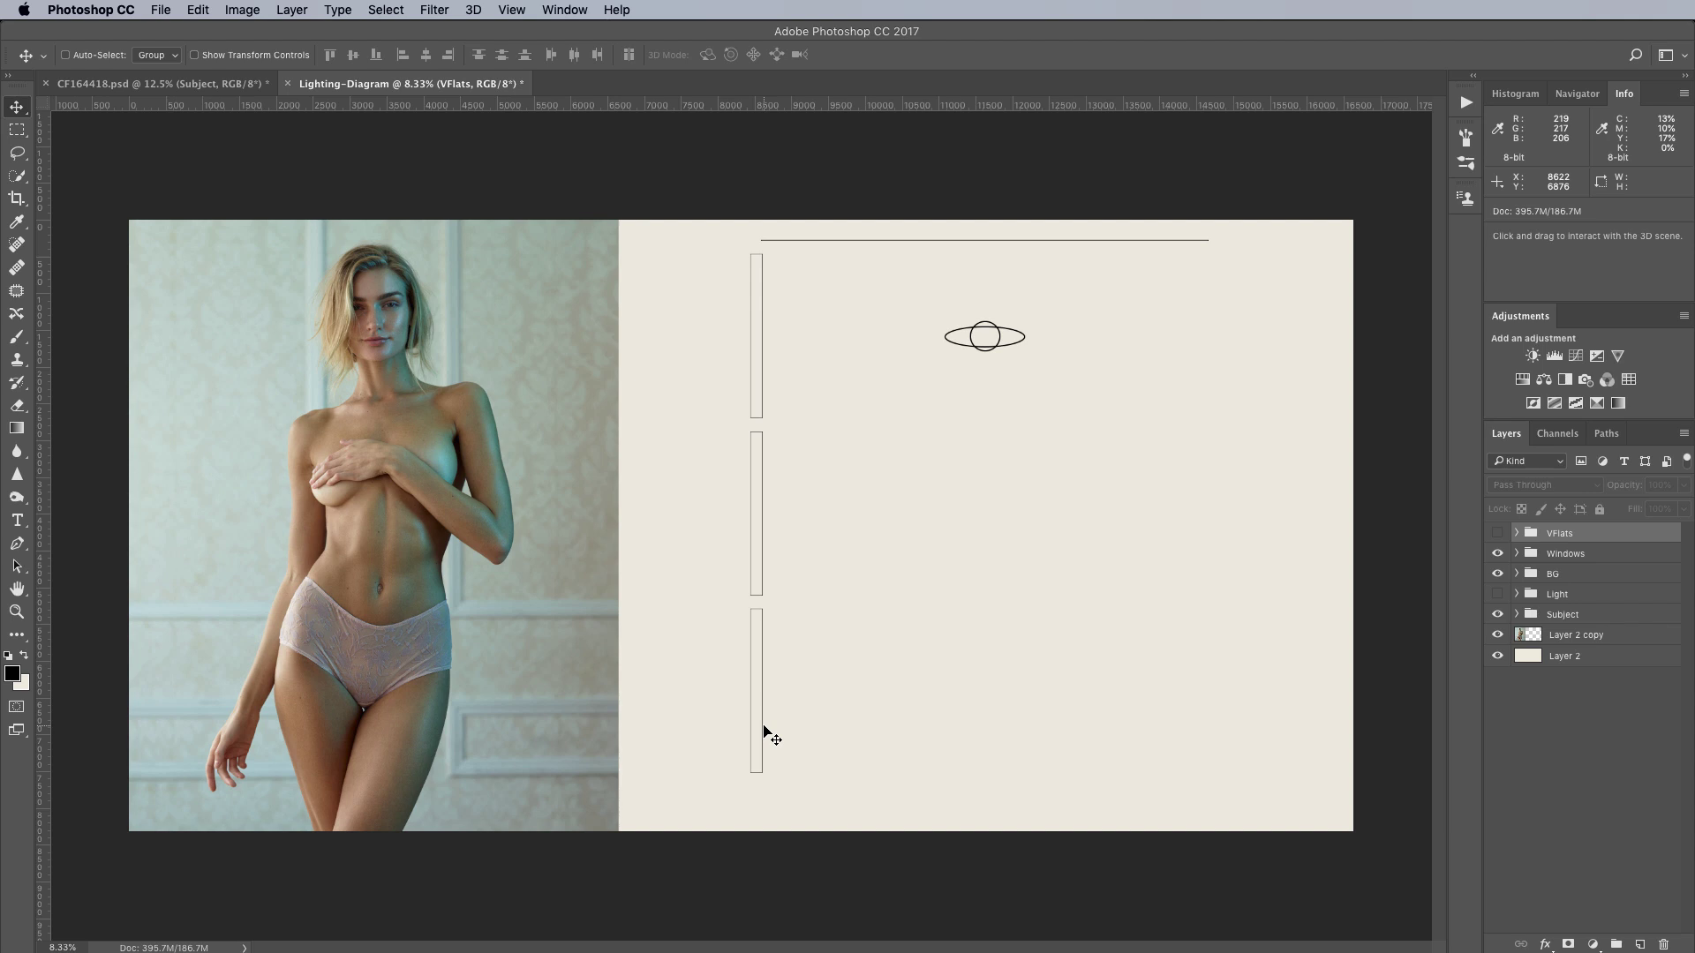
Show the VFlats and Light groups in the lighting diagram
{"action": "left_click", "coordinate": [1498, 534]}
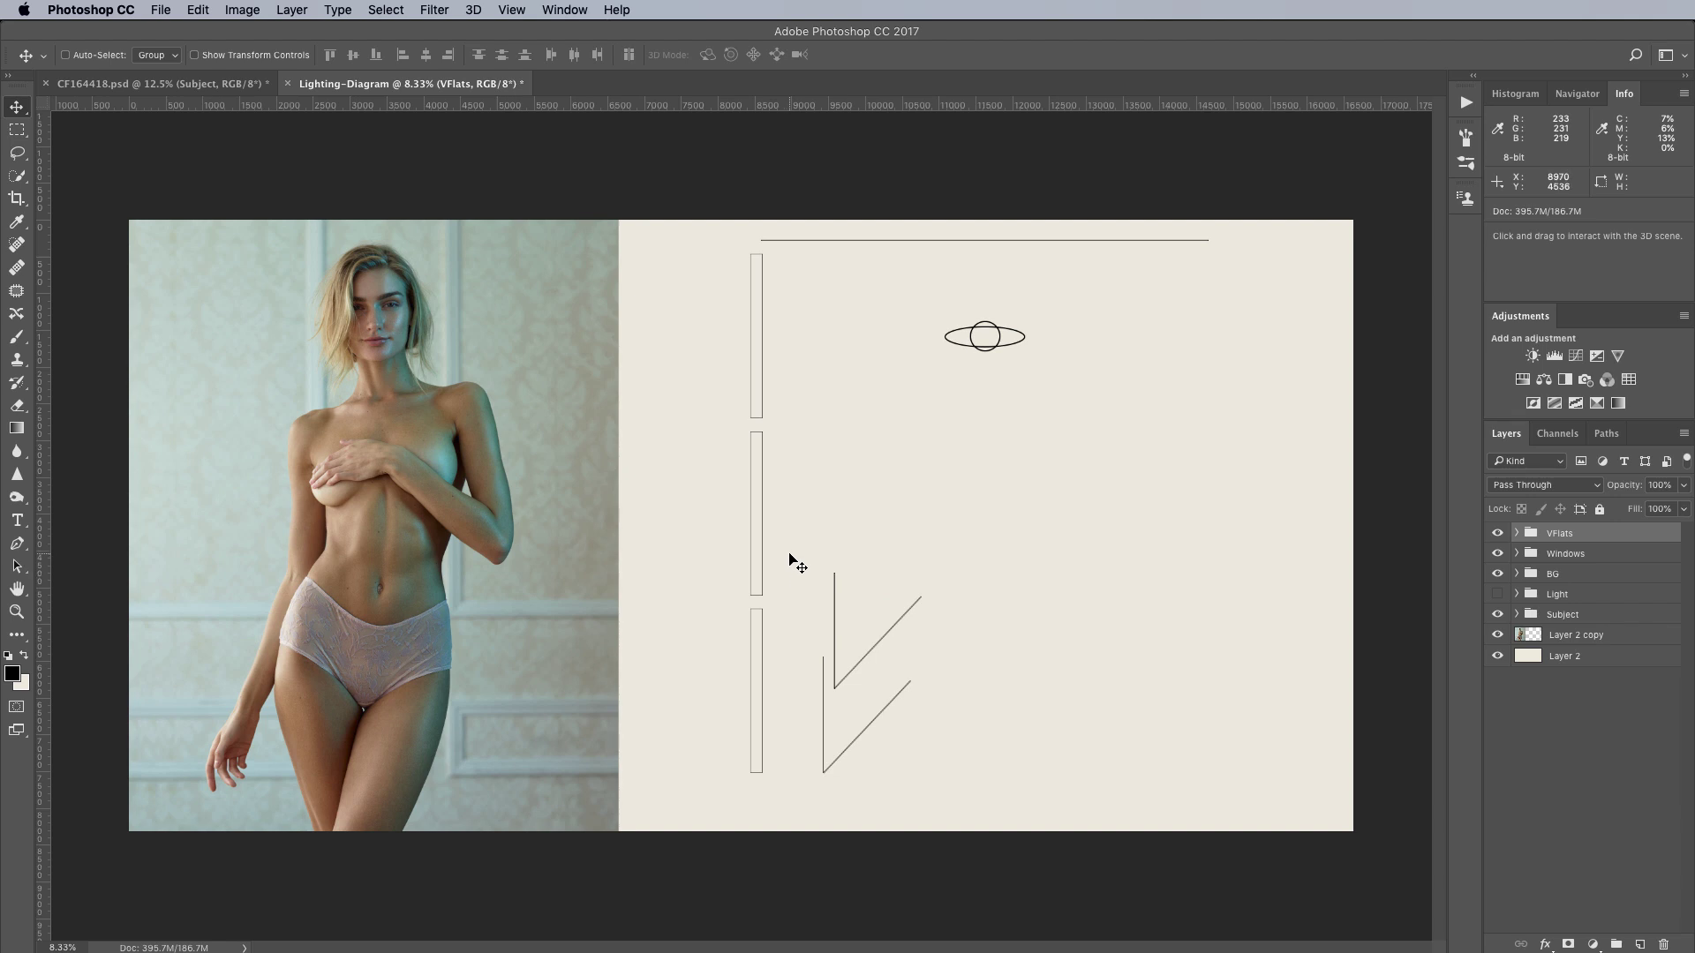
{"action": "left_click", "coordinate": [1497, 595]}
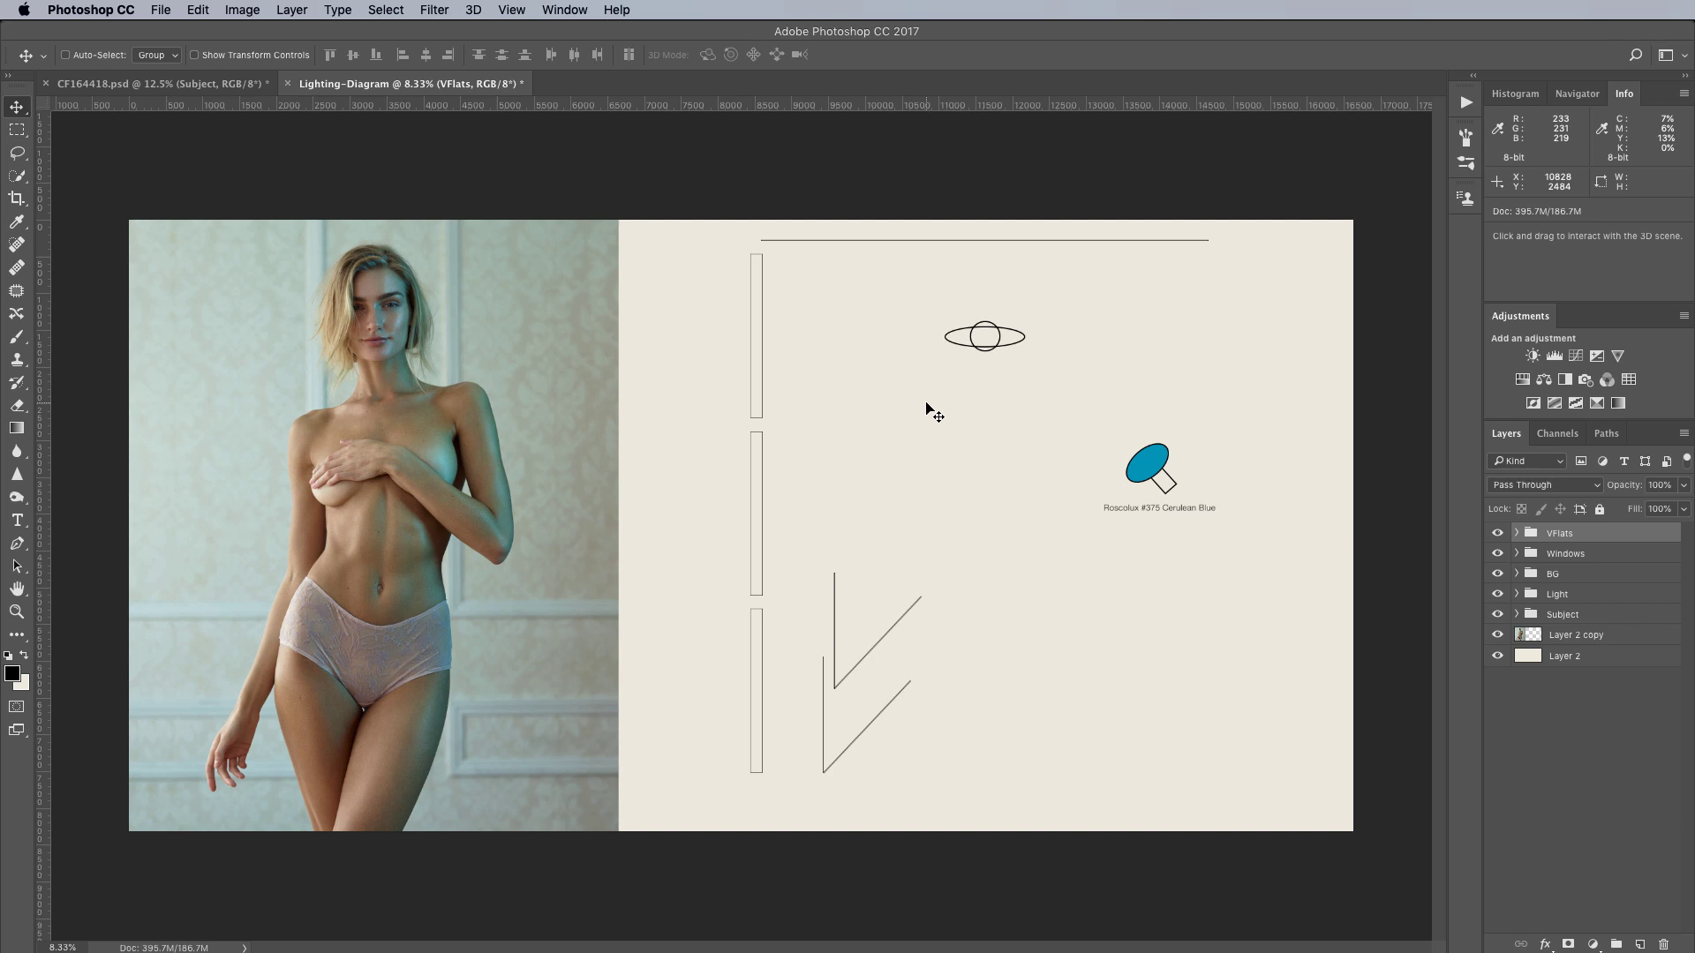
{"action": "scroll", "coordinate": [934, 411], "scroll_direction": "down", "scroll_amount": 5}
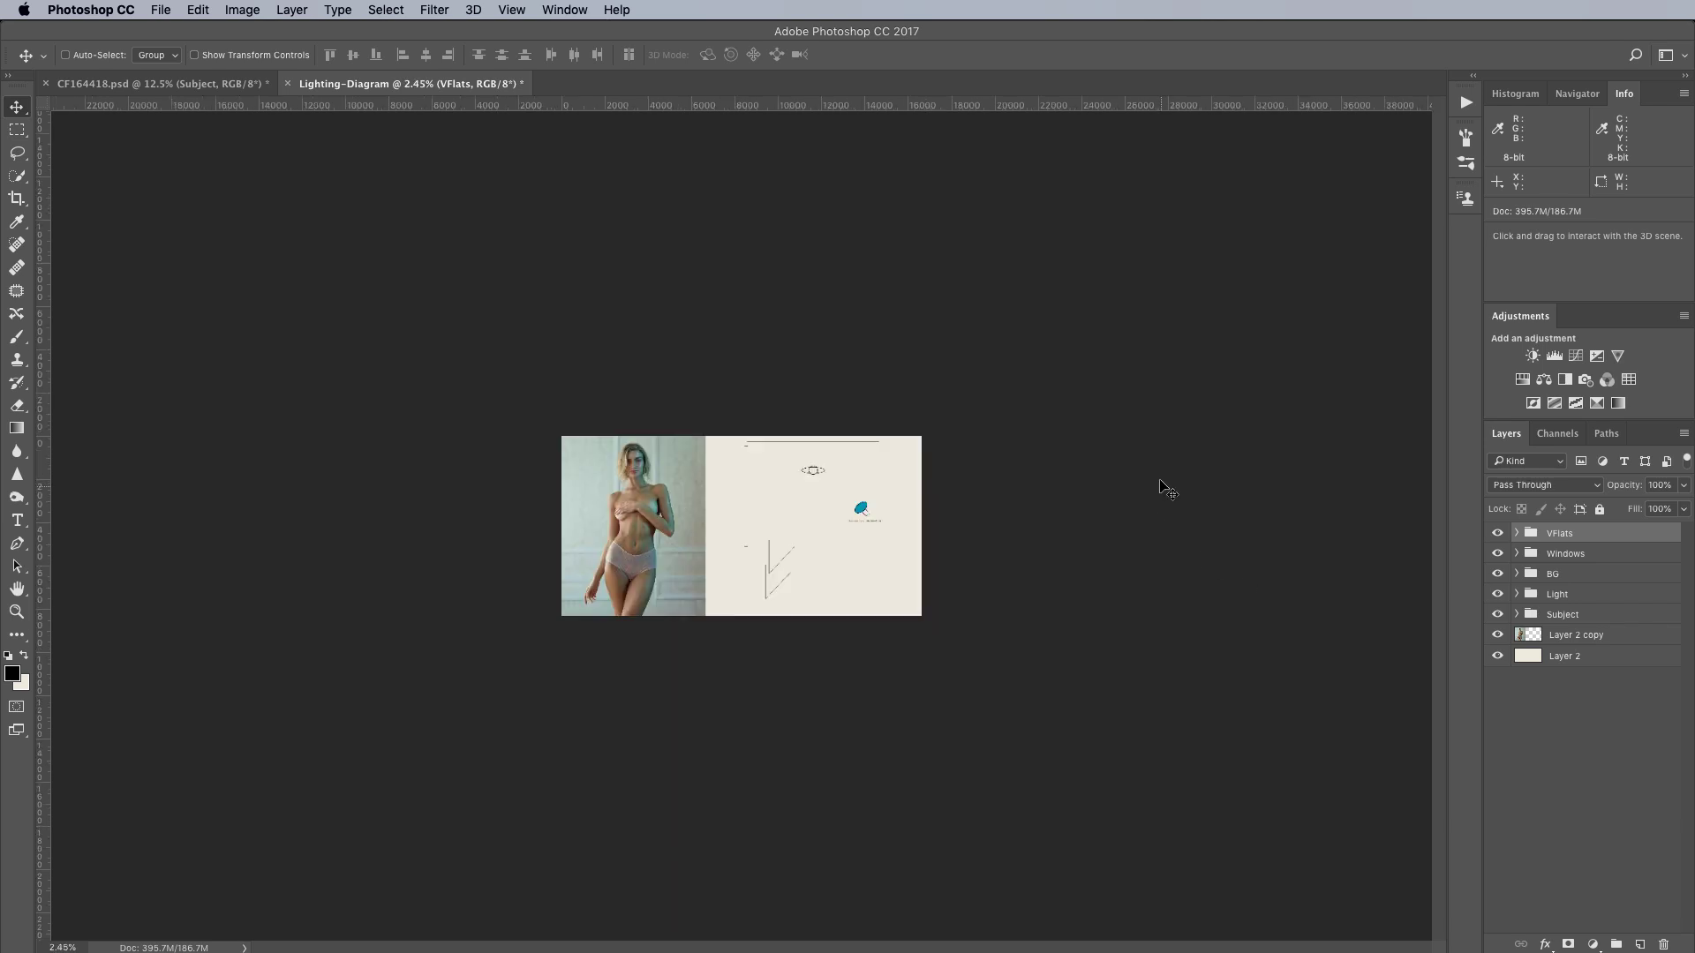
{"action": "scroll", "coordinate": [1119, 481], "scroll_direction": "up", "scroll_amount": 4}
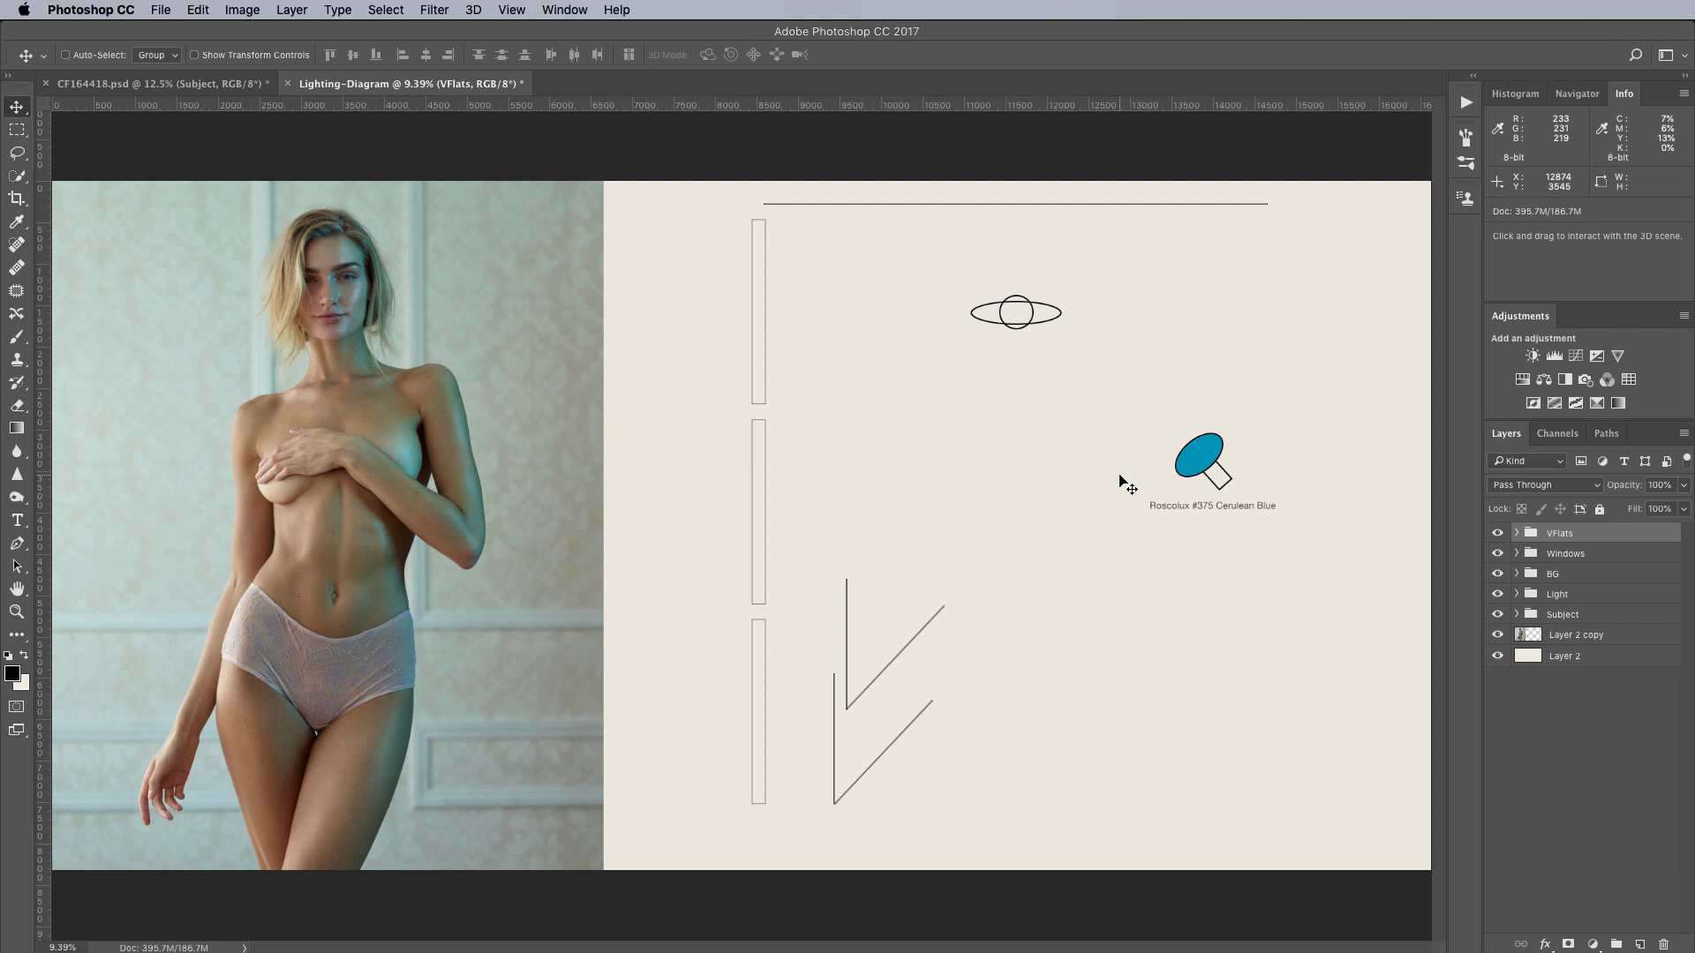
{"action": "scroll", "coordinate": [1120, 481], "scroll_direction": "down", "scroll_amount": 1}
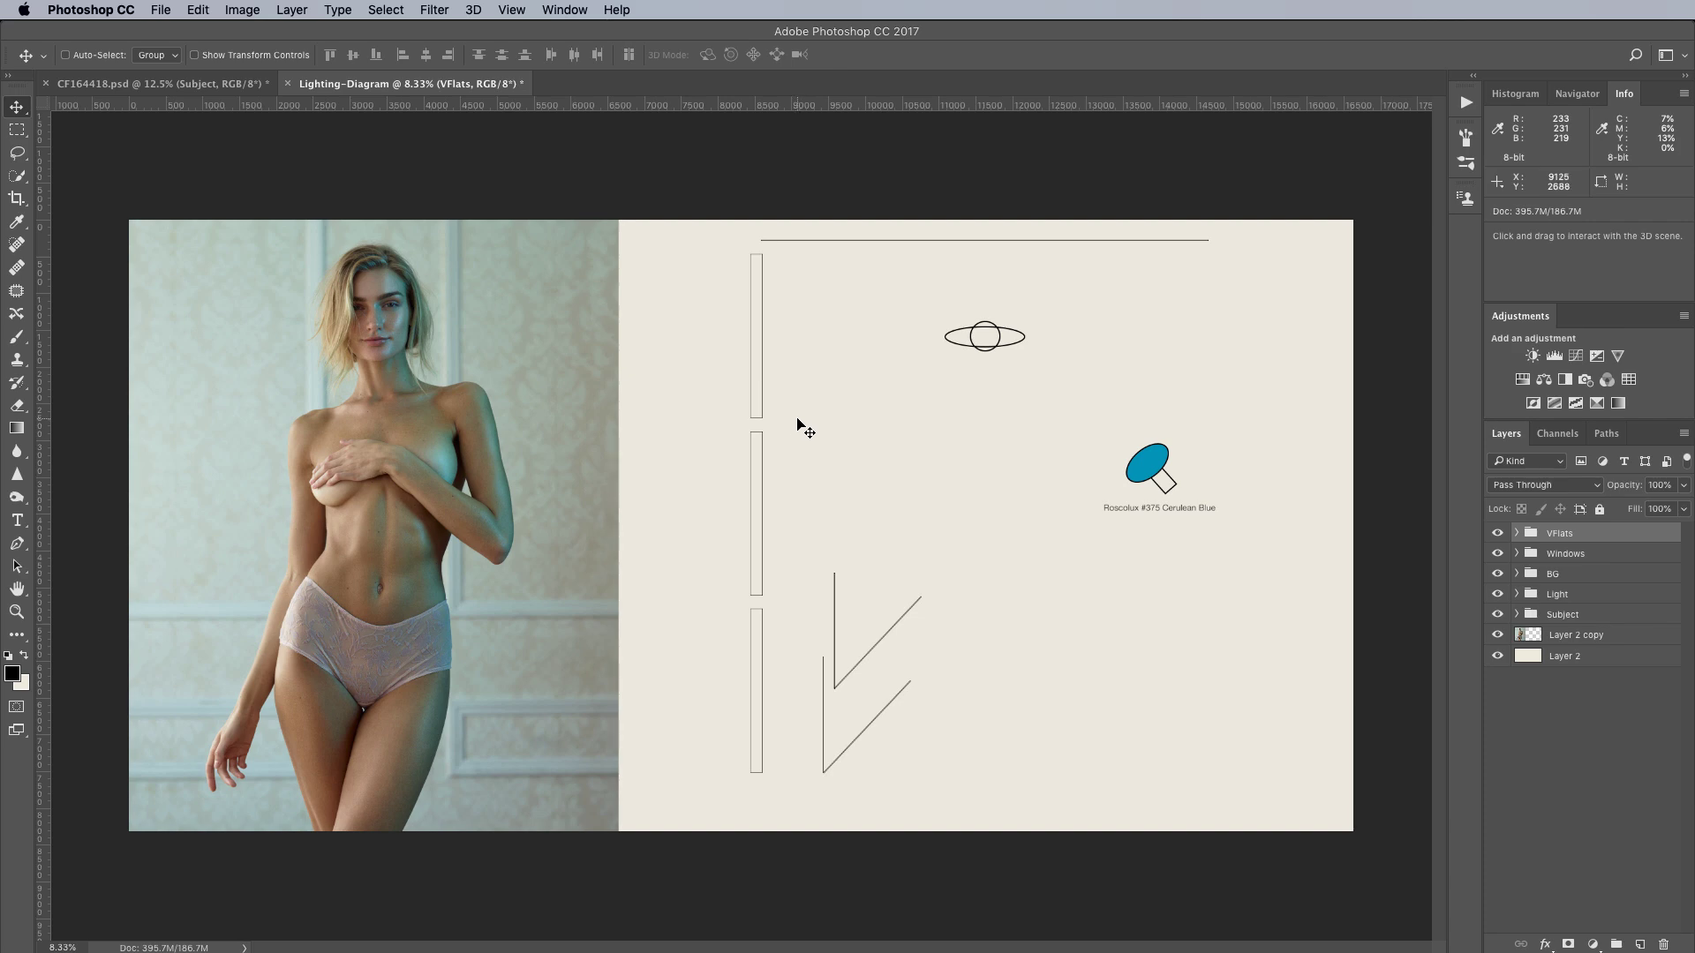
Examine the light on the subject's face and hair up close, and return to the full lighting diagram
{"action": "key", "text": "super+equal"}
{"action": "key", "text": "super+equal"}
{"action": "key", "text": "super+equal"}
{"action": "scroll", "coordinate": [689, 574], "scroll_direction": "up", "scroll_amount": 5}
{"action": "scroll", "coordinate": [689, 575], "scroll_direction": "left", "scroll_amount": 5}
{"action": "key", "text": "super+equal"}
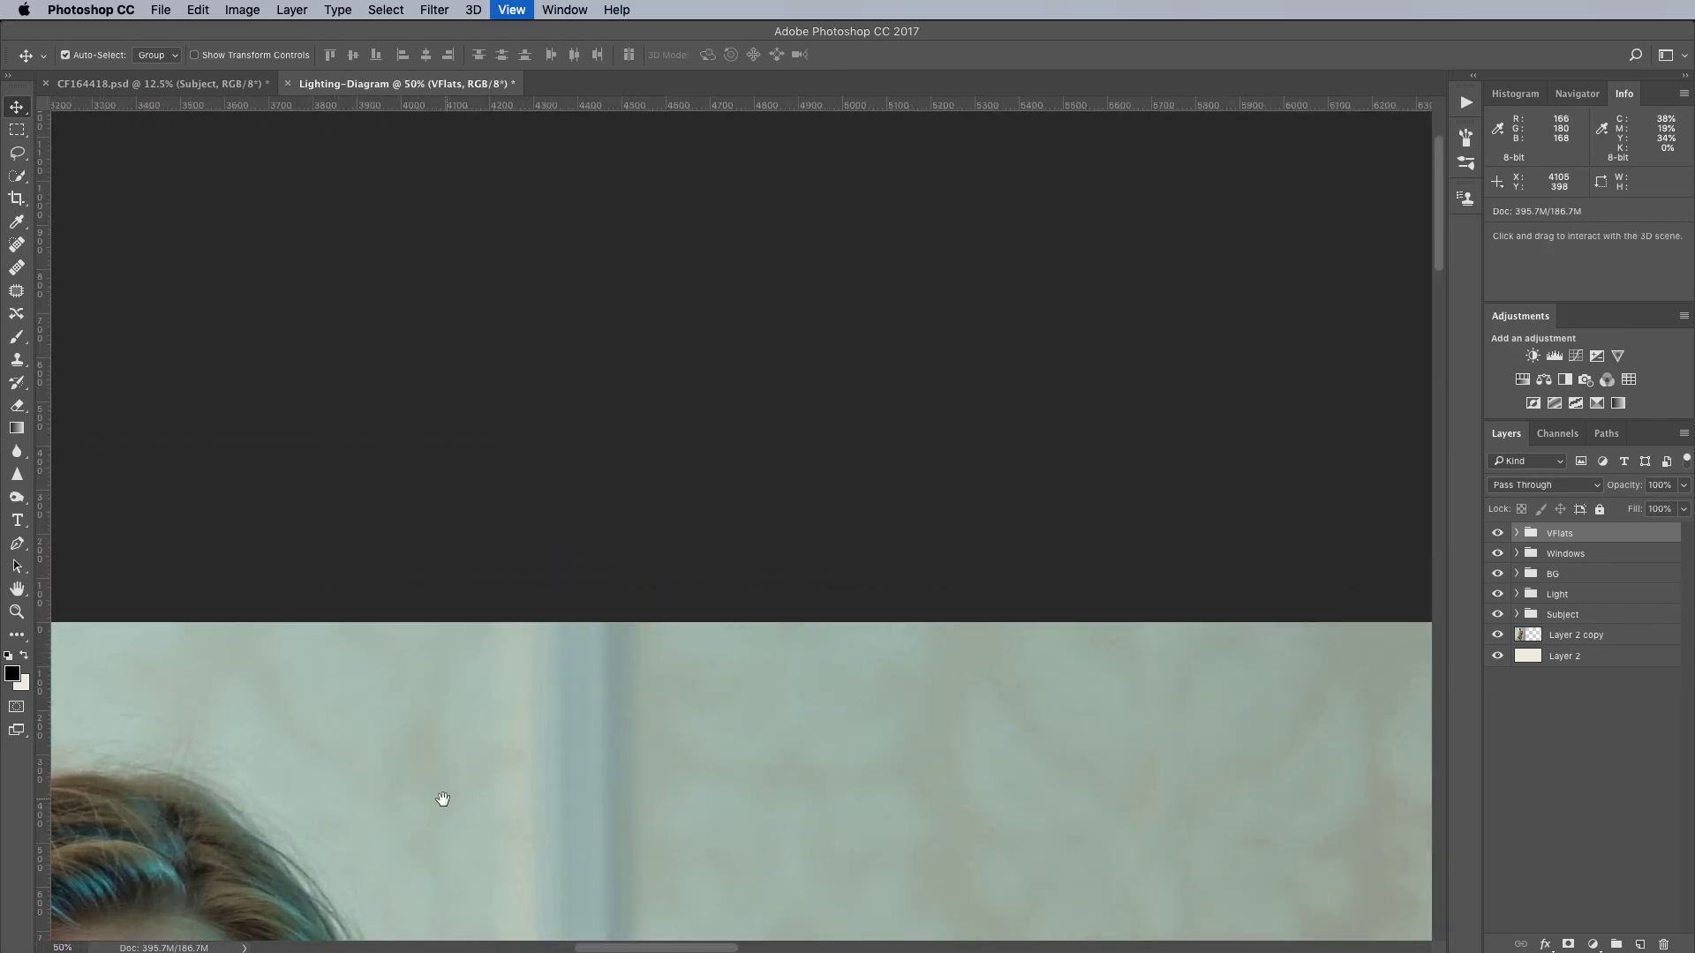
{"action": "key", "text": "super+equal"}
{"action": "scroll", "coordinate": [576, 662], "scroll_direction": "down", "scroll_amount": 2}
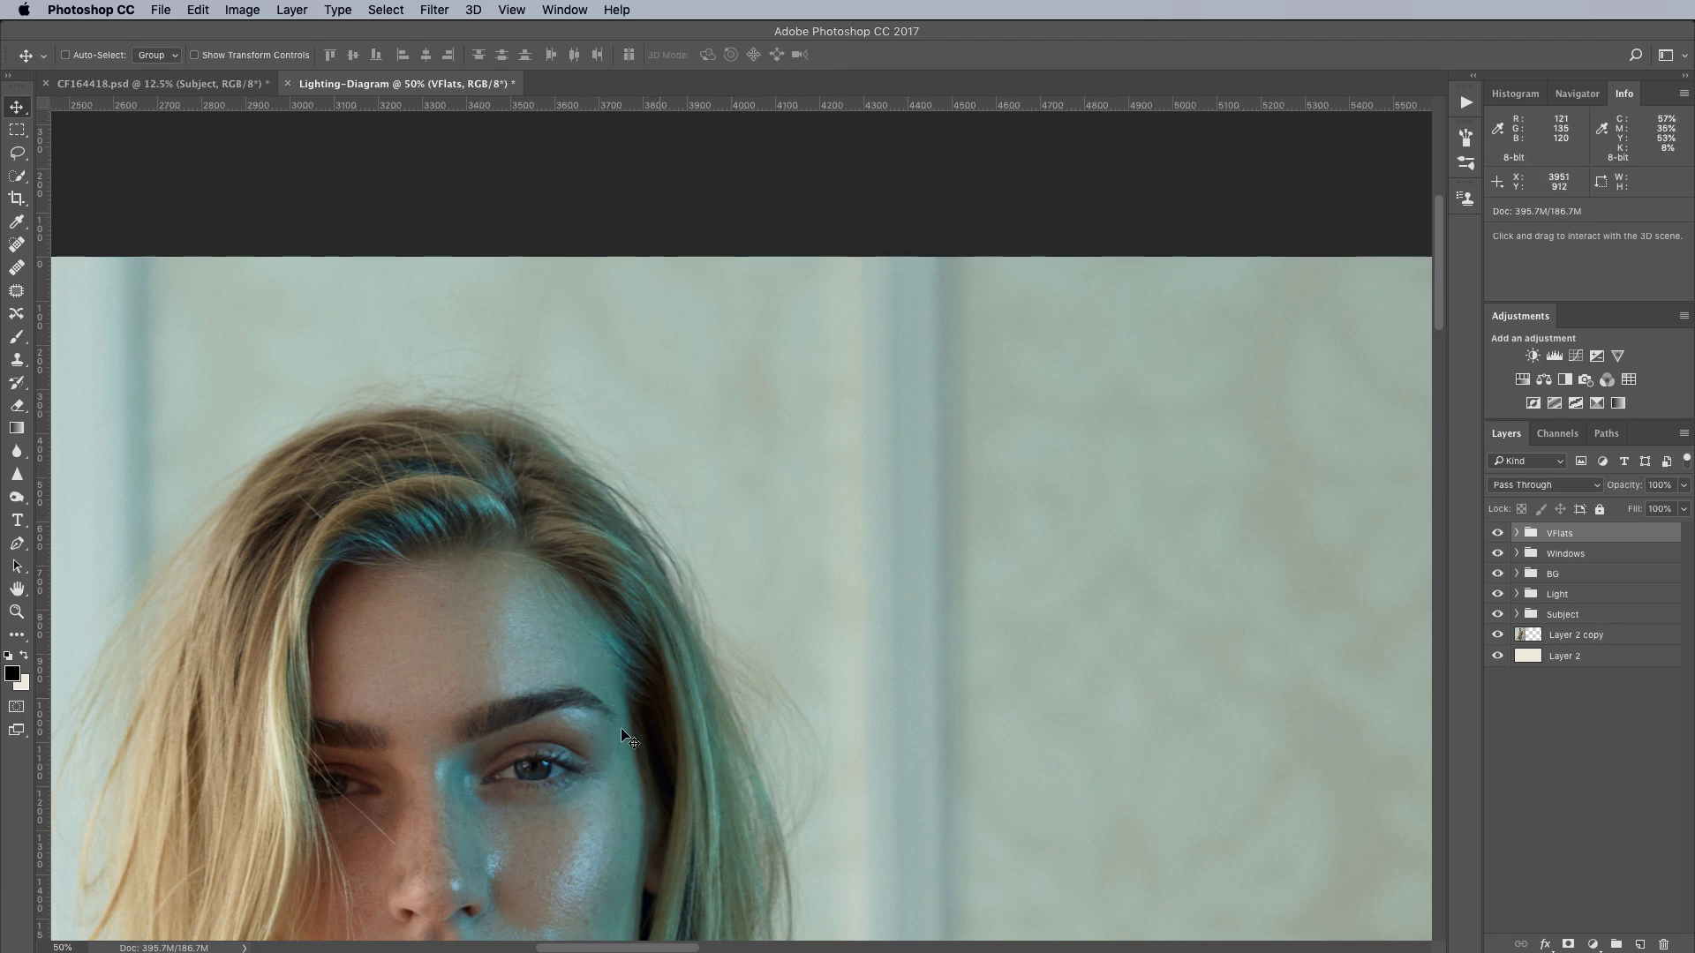
{"action": "key", "text": "super"}
{"action": "key", "text": "super+0"}
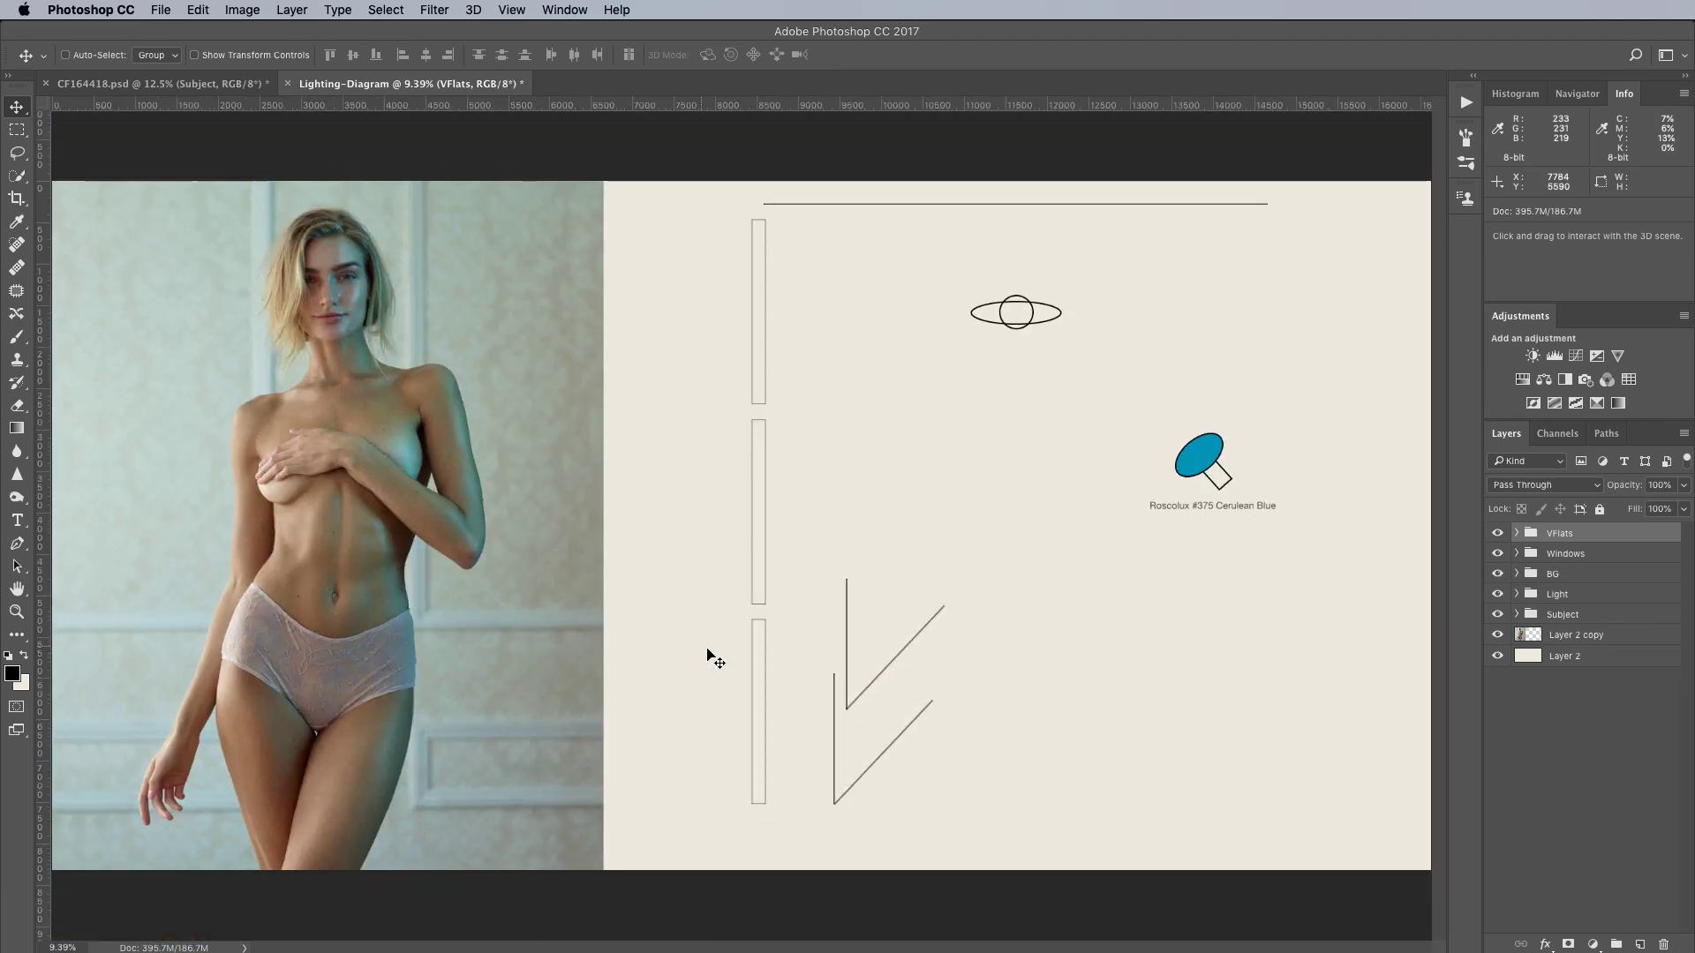
{"action": "key", "text": "super+minus"}
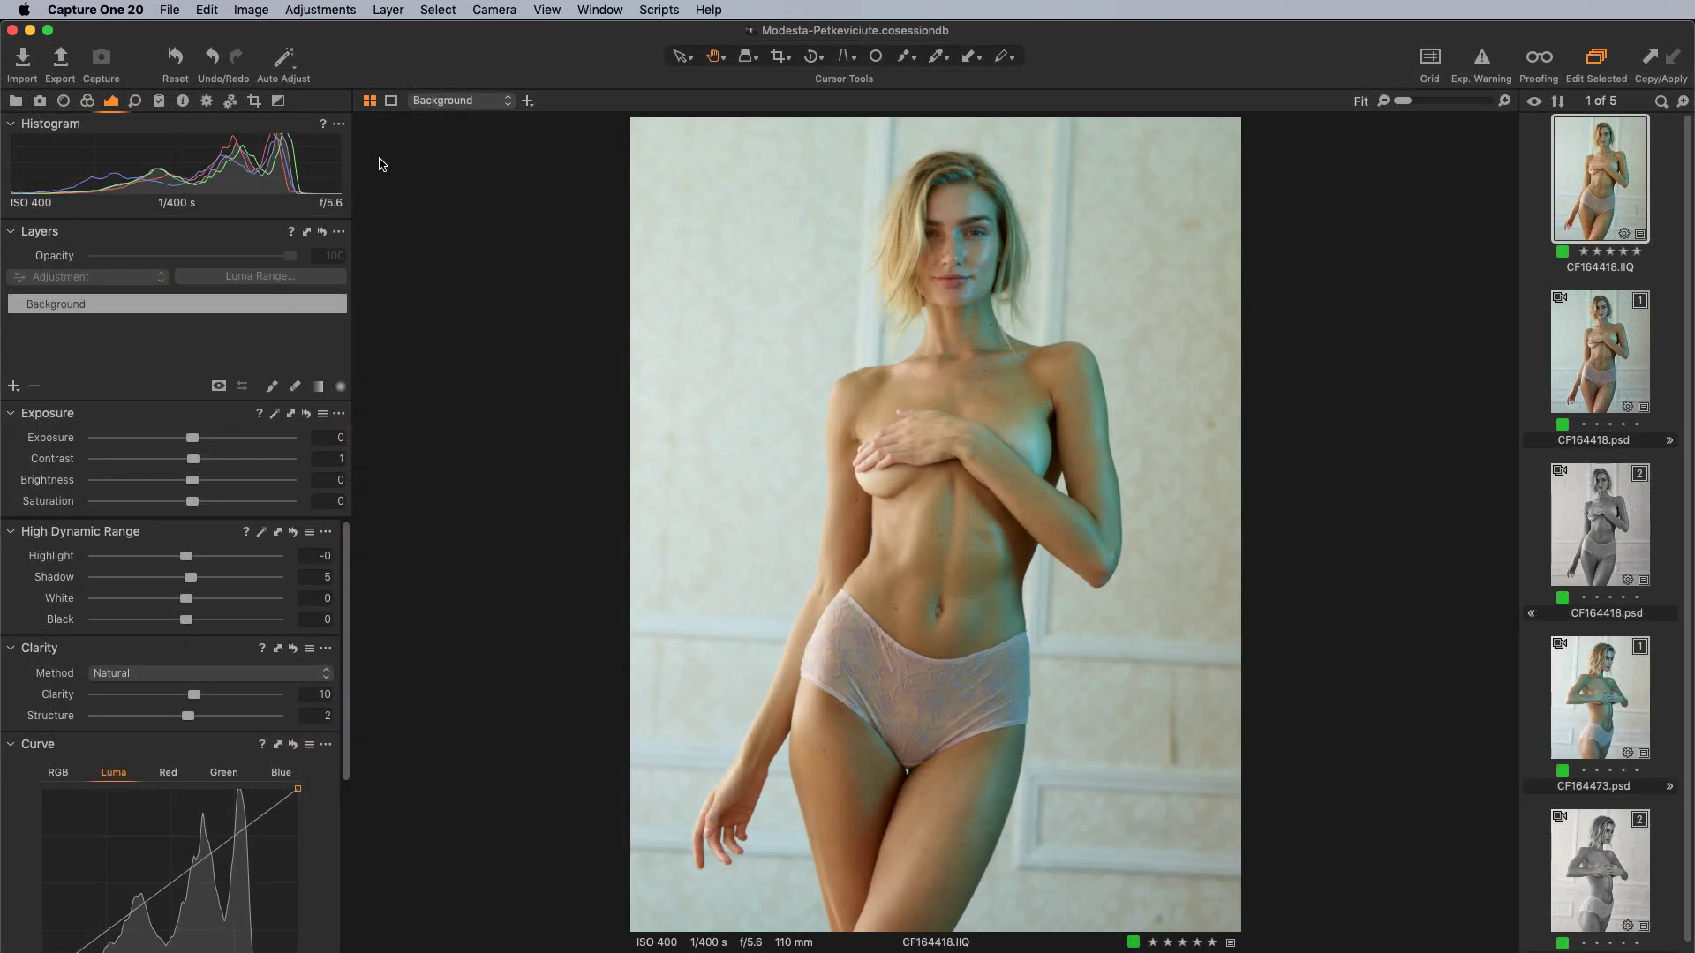
Compare the raw photo with and without its adjustments in Capture One
{"action": "left_click", "coordinate": [176, 69]}
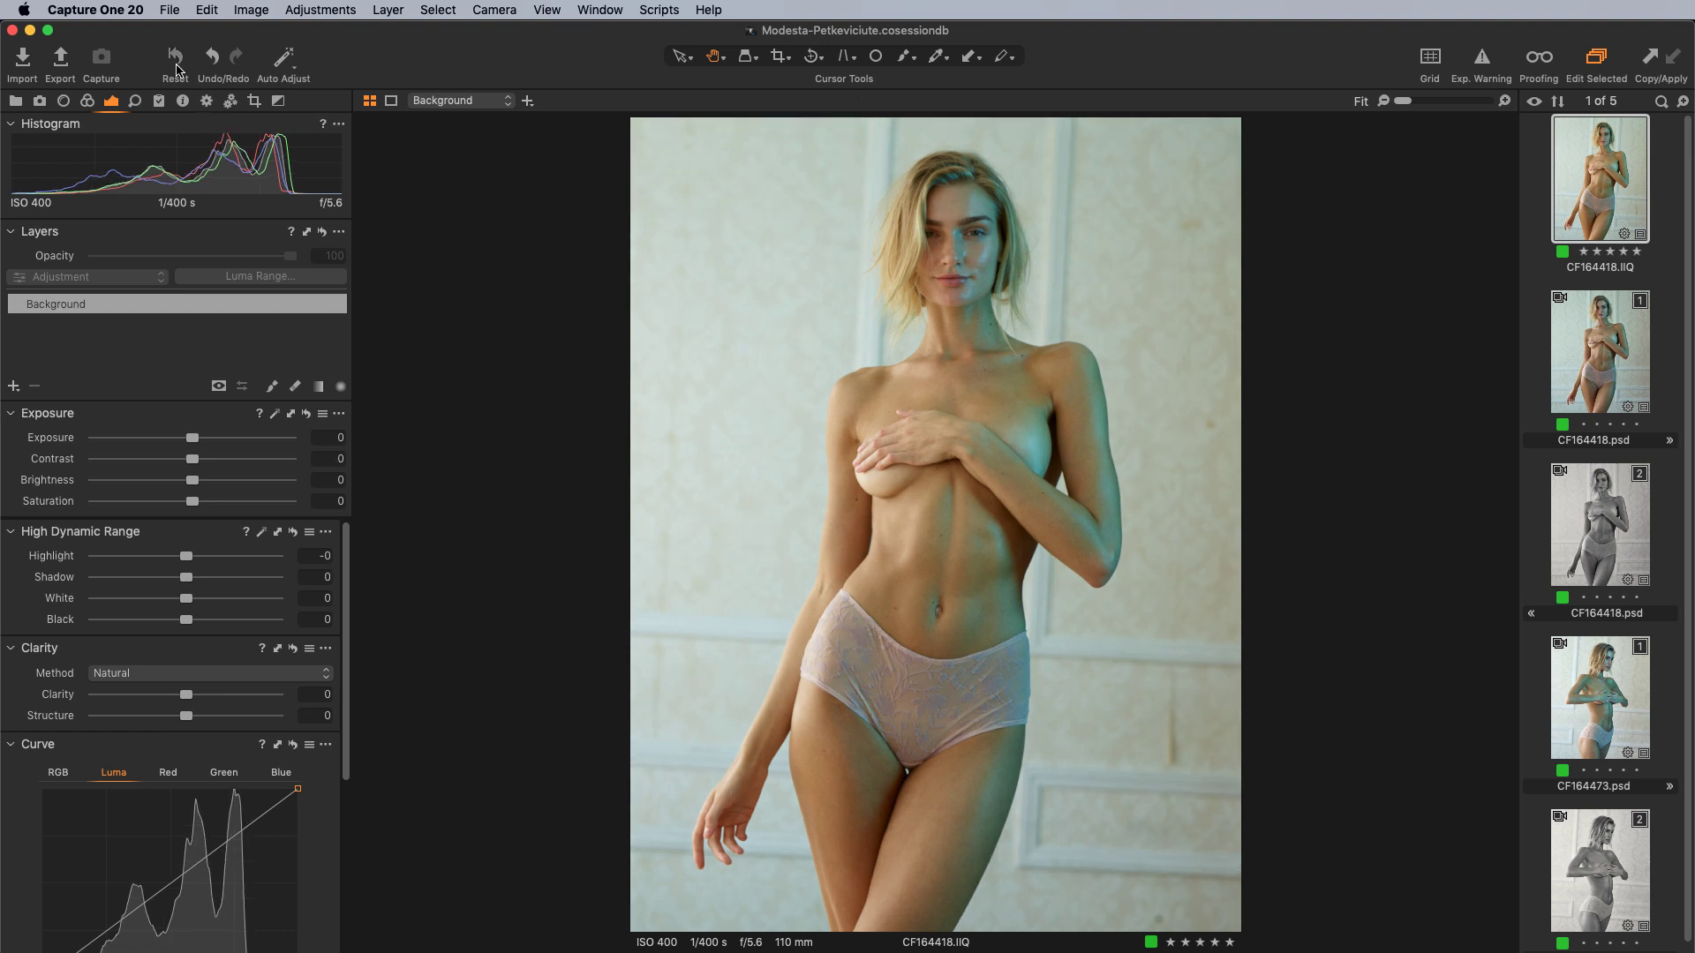
{"action": "left_click", "coordinate": [176, 69]}
{"action": "left_click", "coordinate": [175, 69]}
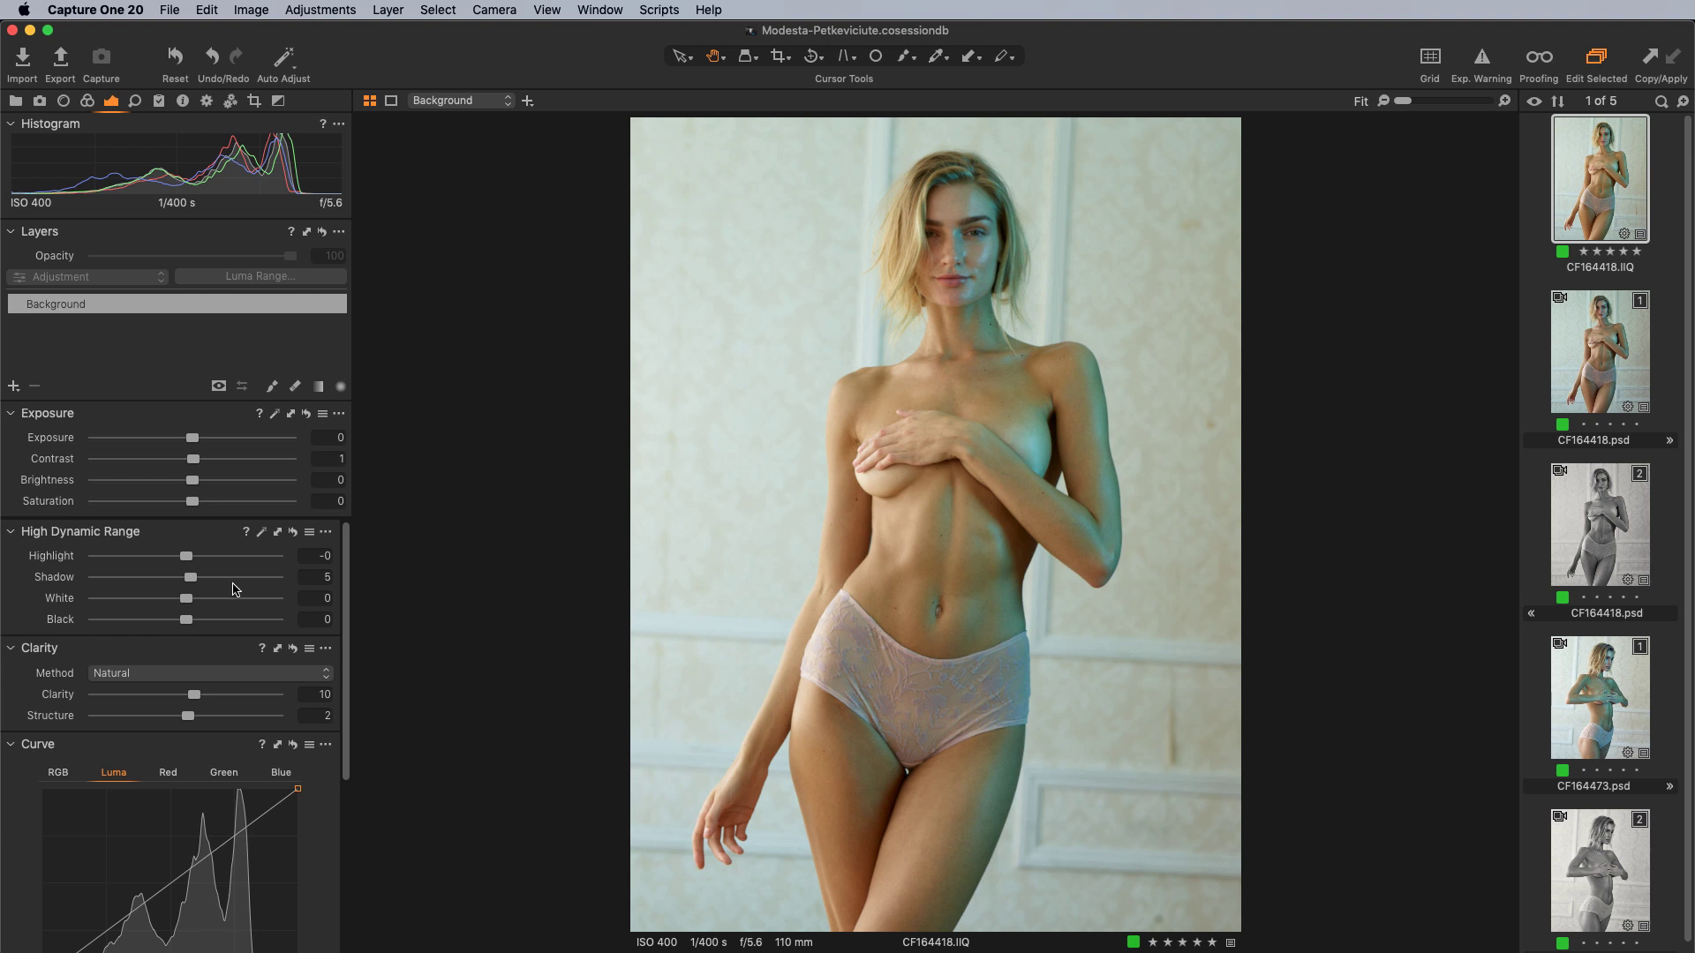
Review the raw photo's Clarity, Curve and Levels settings, comparing the image with and without the Levels adjustment
{"action": "scroll", "coordinate": [197, 675], "scroll_direction": "down", "scroll_amount": 3}
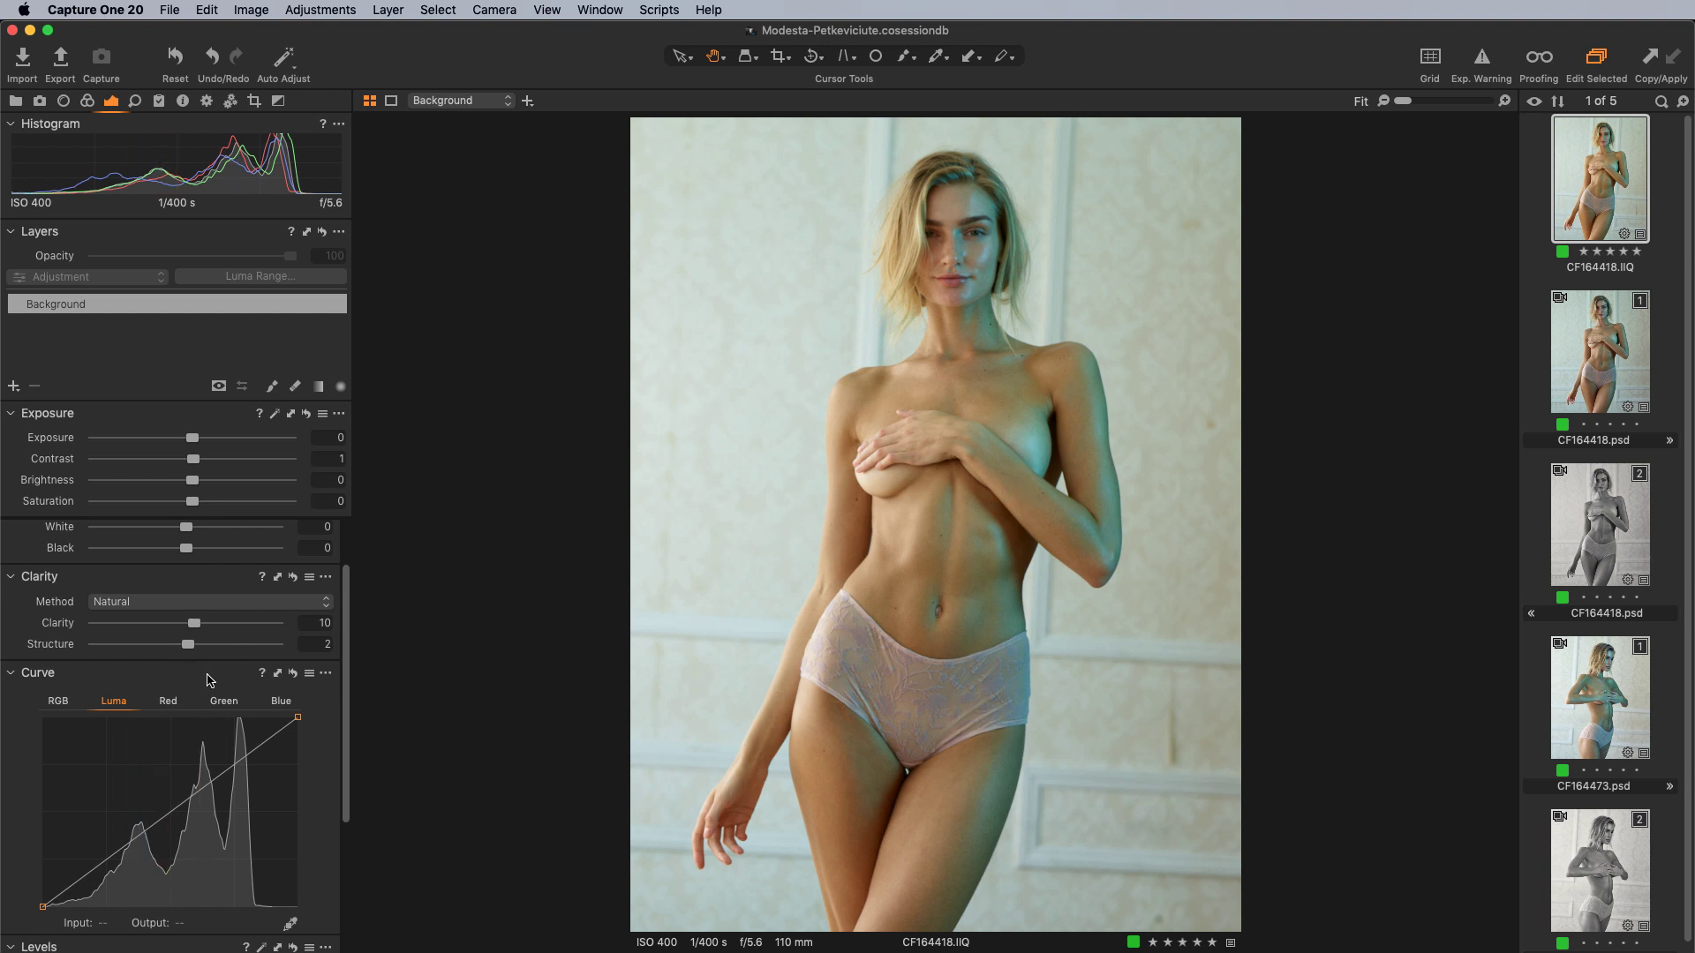
{"action": "scroll", "coordinate": [228, 682], "scroll_direction": "down", "scroll_amount": 6}
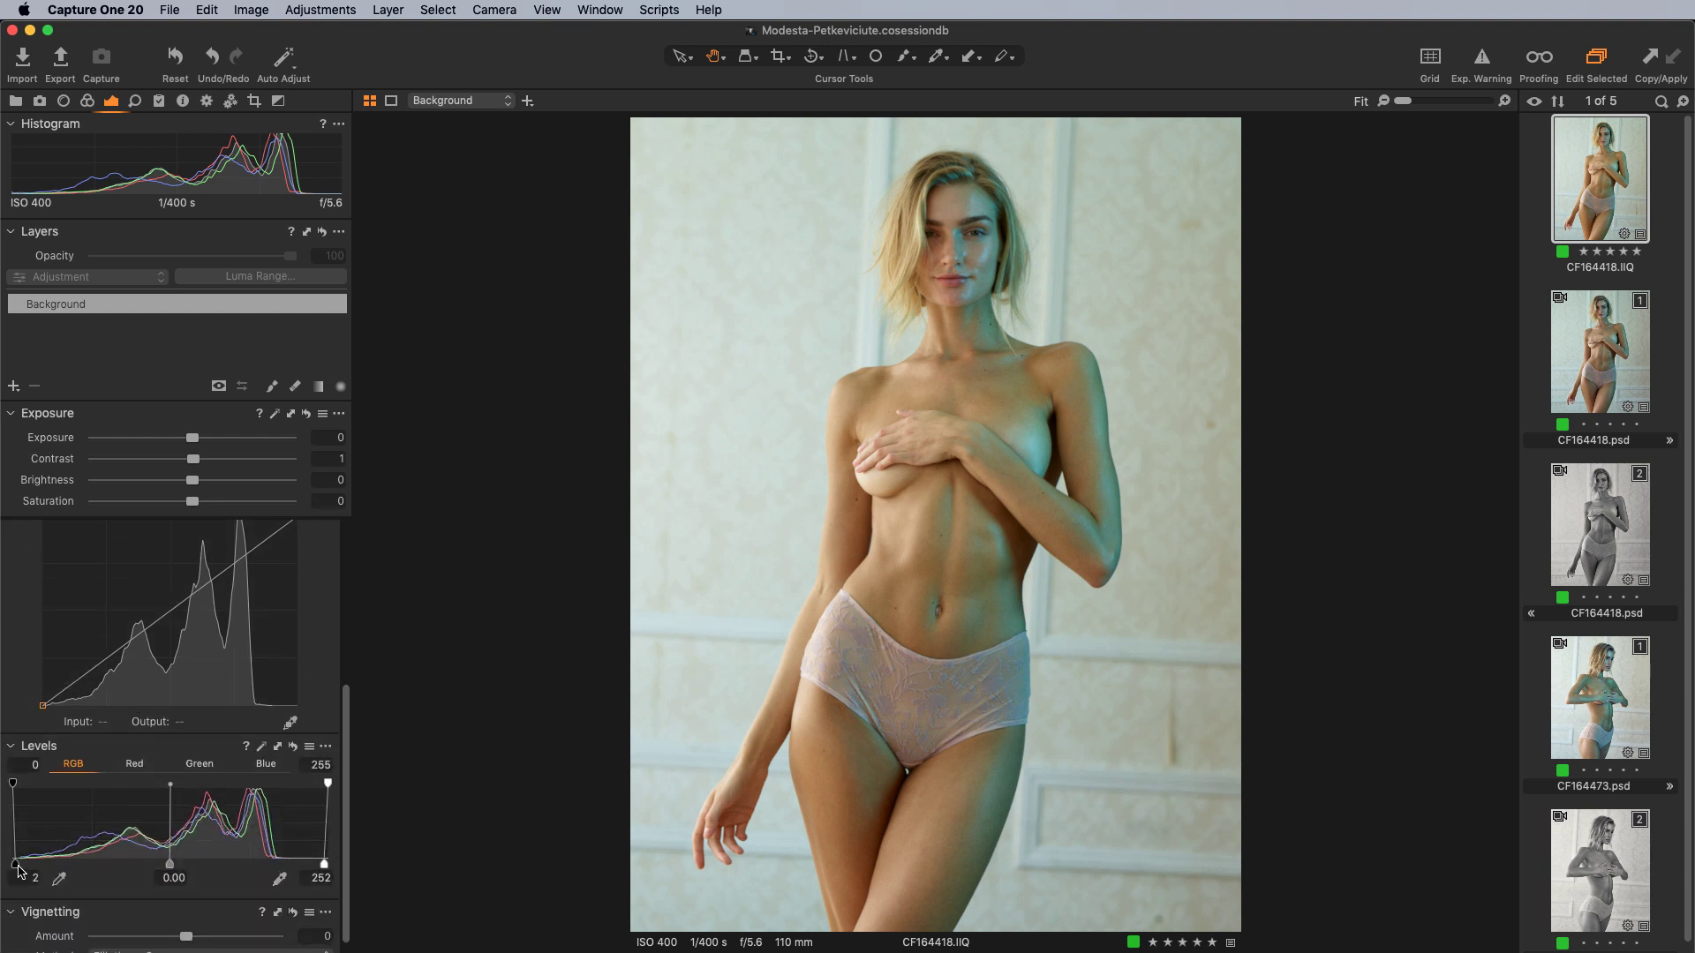
{"action": "scroll", "coordinate": [18, 869], "scroll_direction": "down", "scroll_amount": 1}
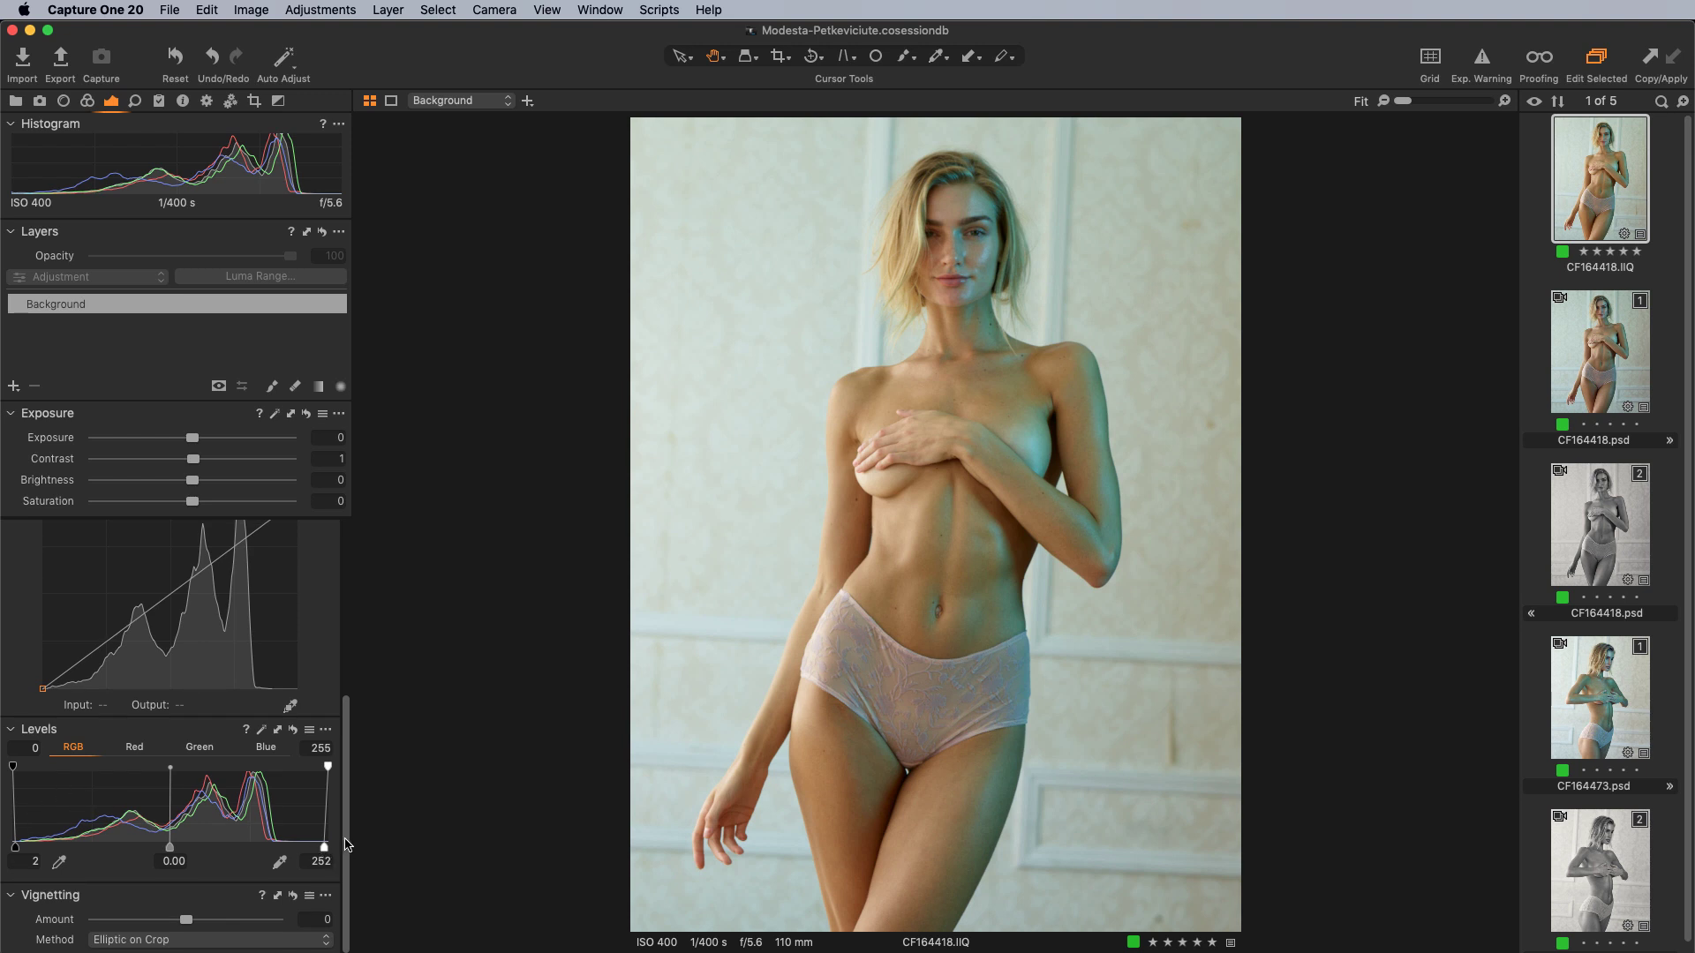
{"action": "left_click", "coordinate": [293, 731]}
{"action": "left_click", "coordinate": [293, 735]}
{"action": "scroll", "coordinate": [311, 628], "scroll_direction": "up", "scroll_amount": 10}
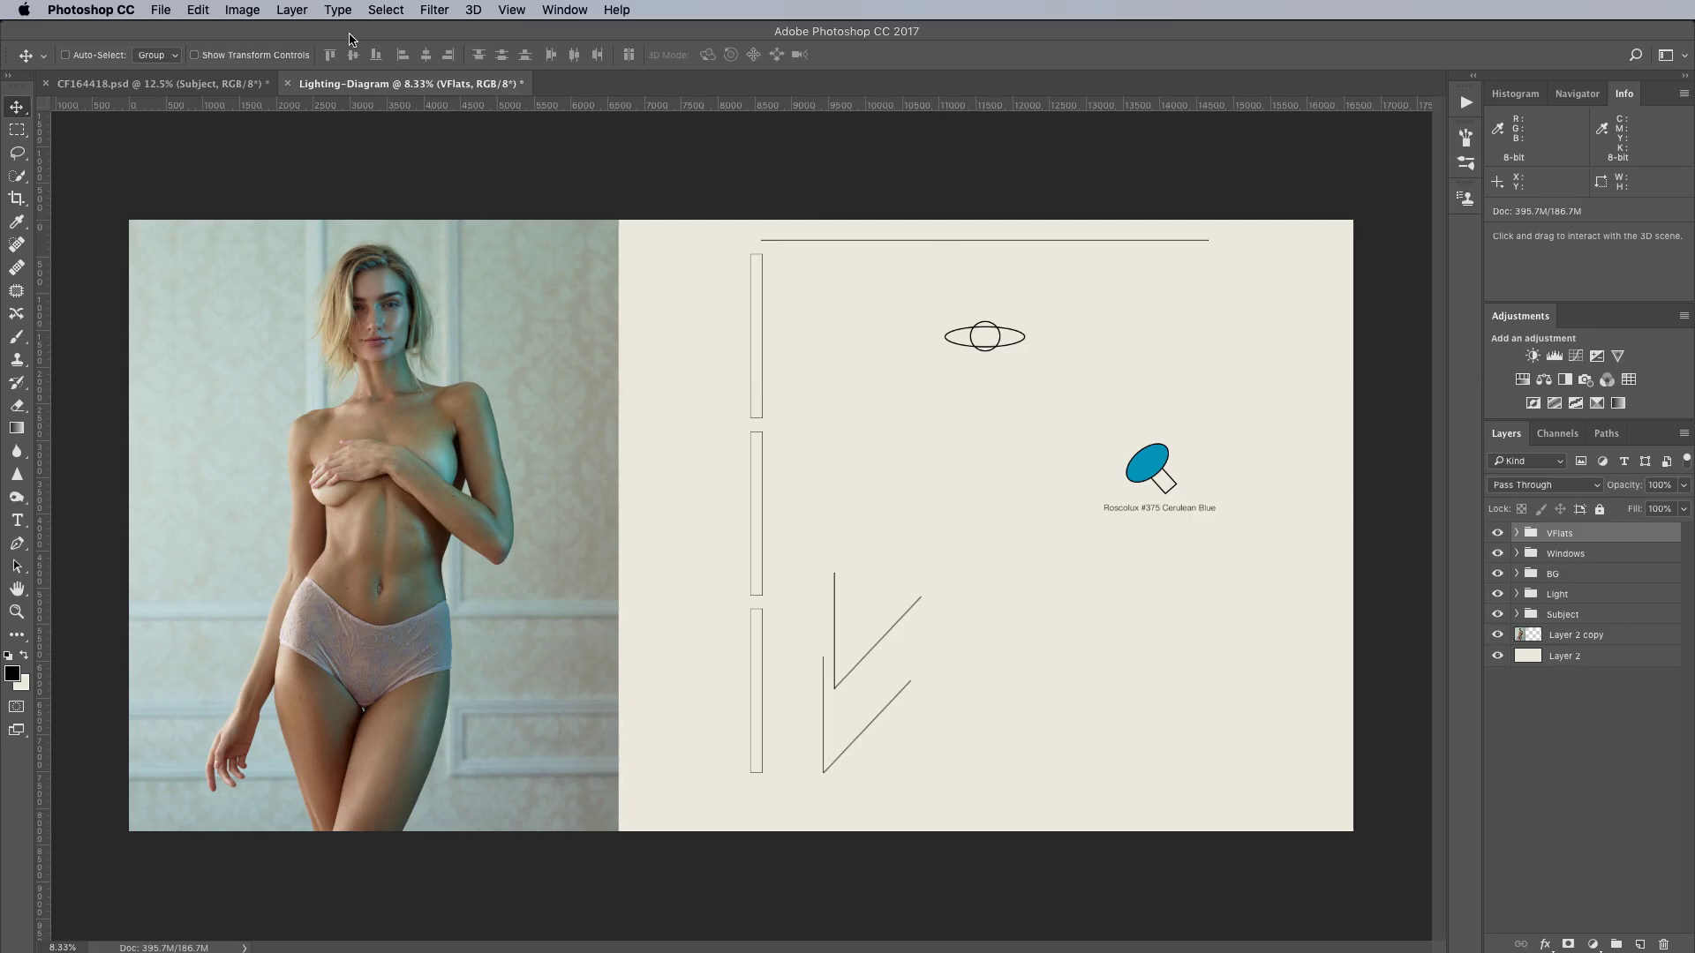
Switch to CF164418.psd in Photoshop and isolate the Background layer, comparing the unretouched image with the full layer stack
{"action": "key", "text": "ctrl+Tab"}
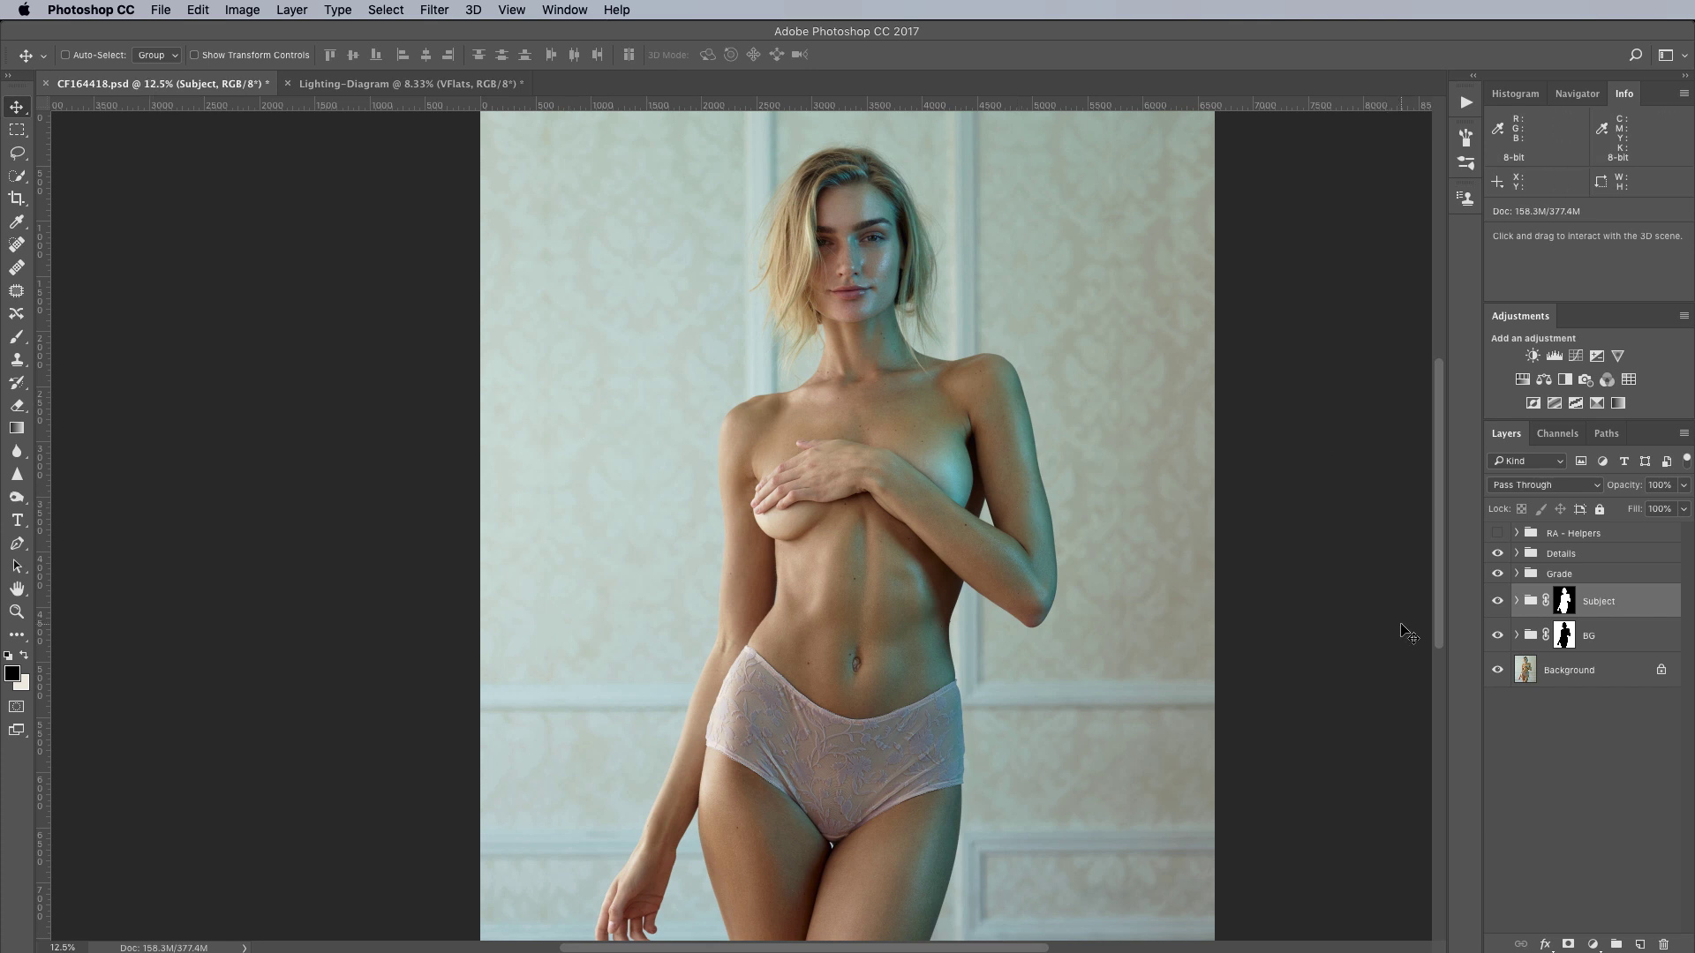
{"action": "left_click", "coordinate": [1504, 674], "text": "alt"}
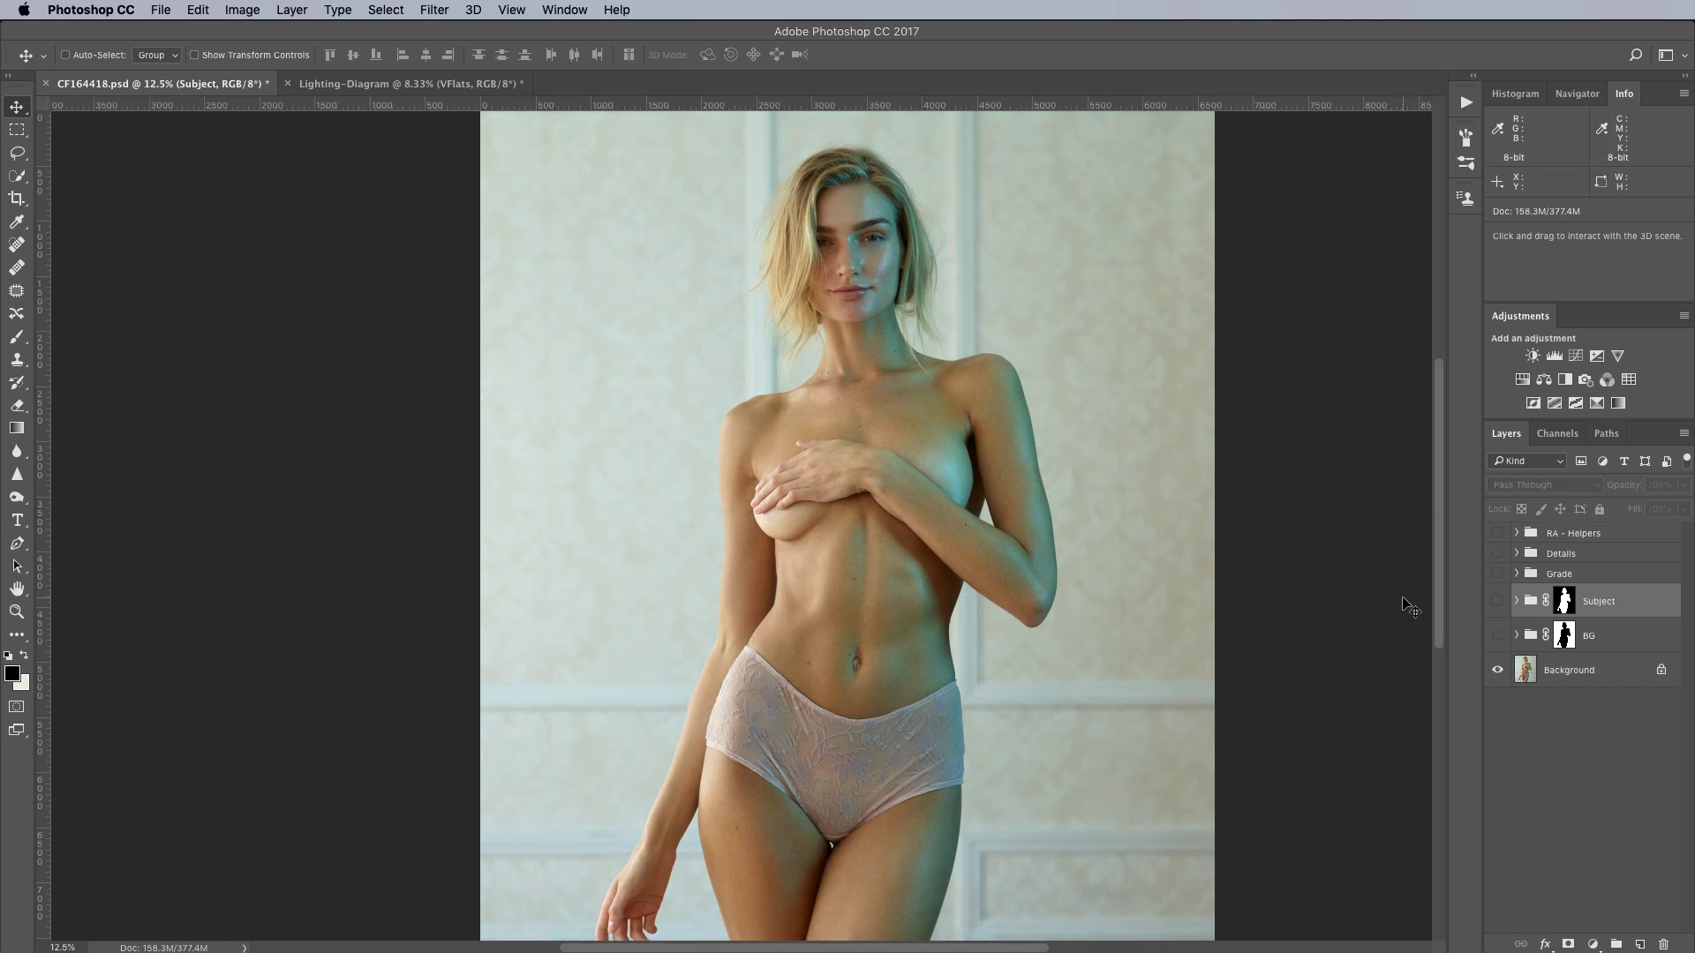
{"action": "key", "text": "super+0"}
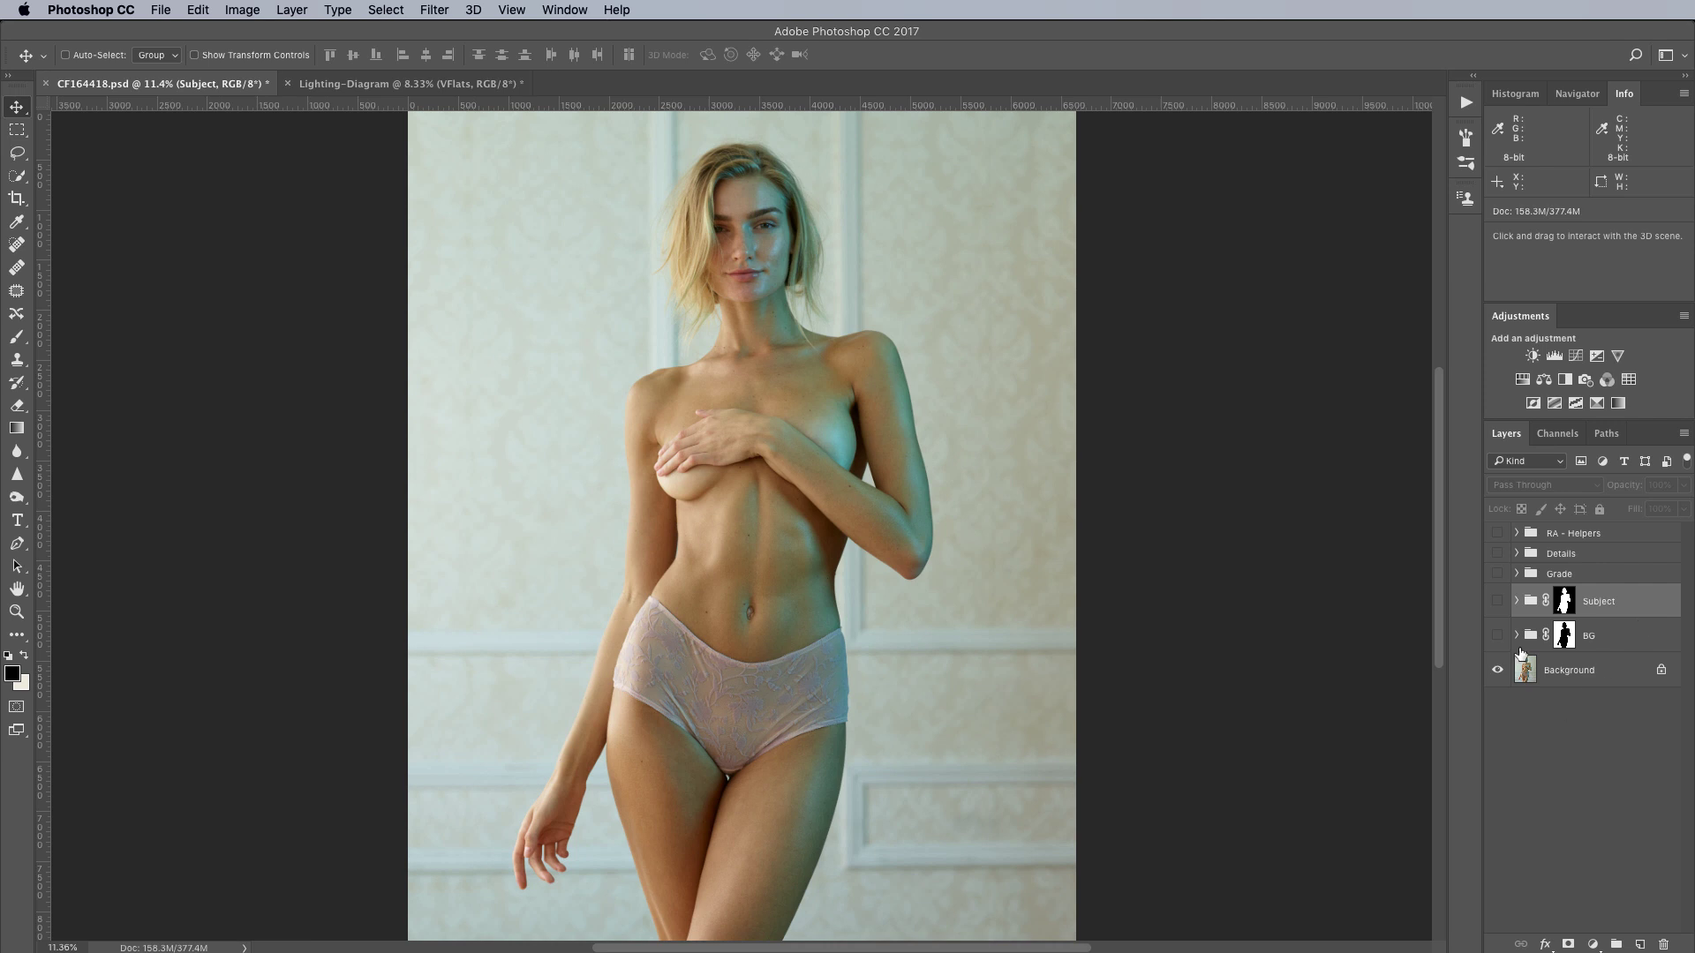
{"action": "left_click", "coordinate": [1495, 670], "text": "alt"}
{"action": "left_click", "coordinate": [1495, 670], "text": "alt"}
{"action": "left_click", "coordinate": [1497, 671], "text": "alt"}
{"action": "key", "text": "super+Tab"}
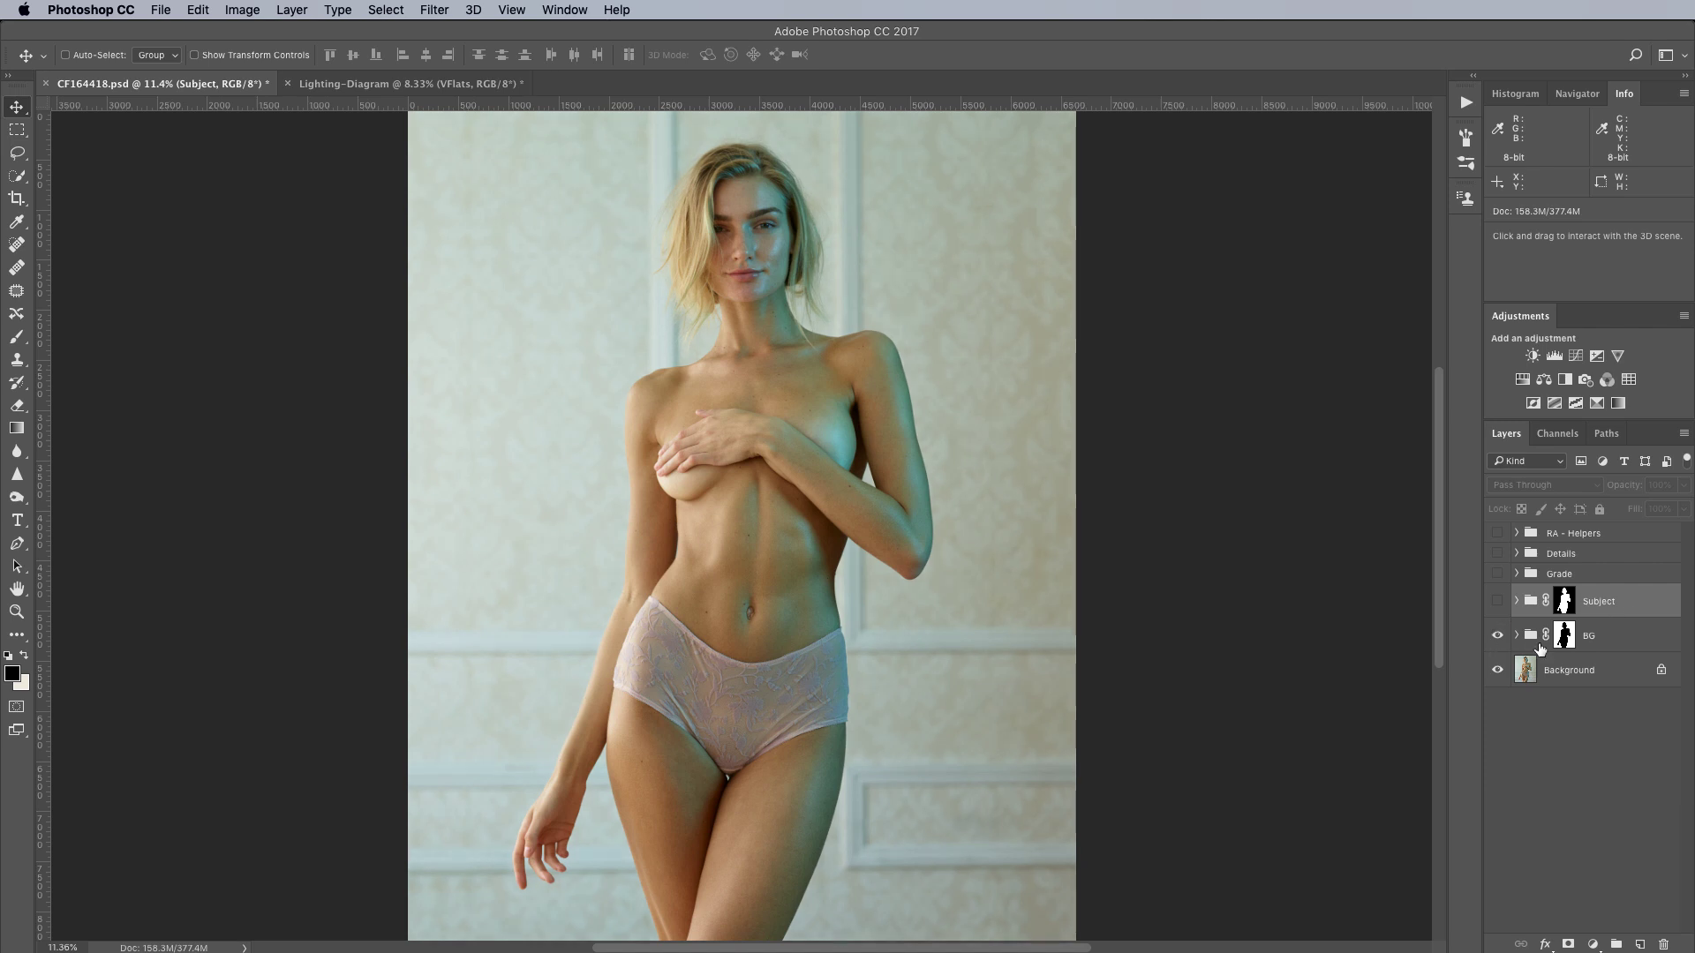
Compare the image with and without the BG group's retouching
{"action": "left_click", "coordinate": [1497, 635]}
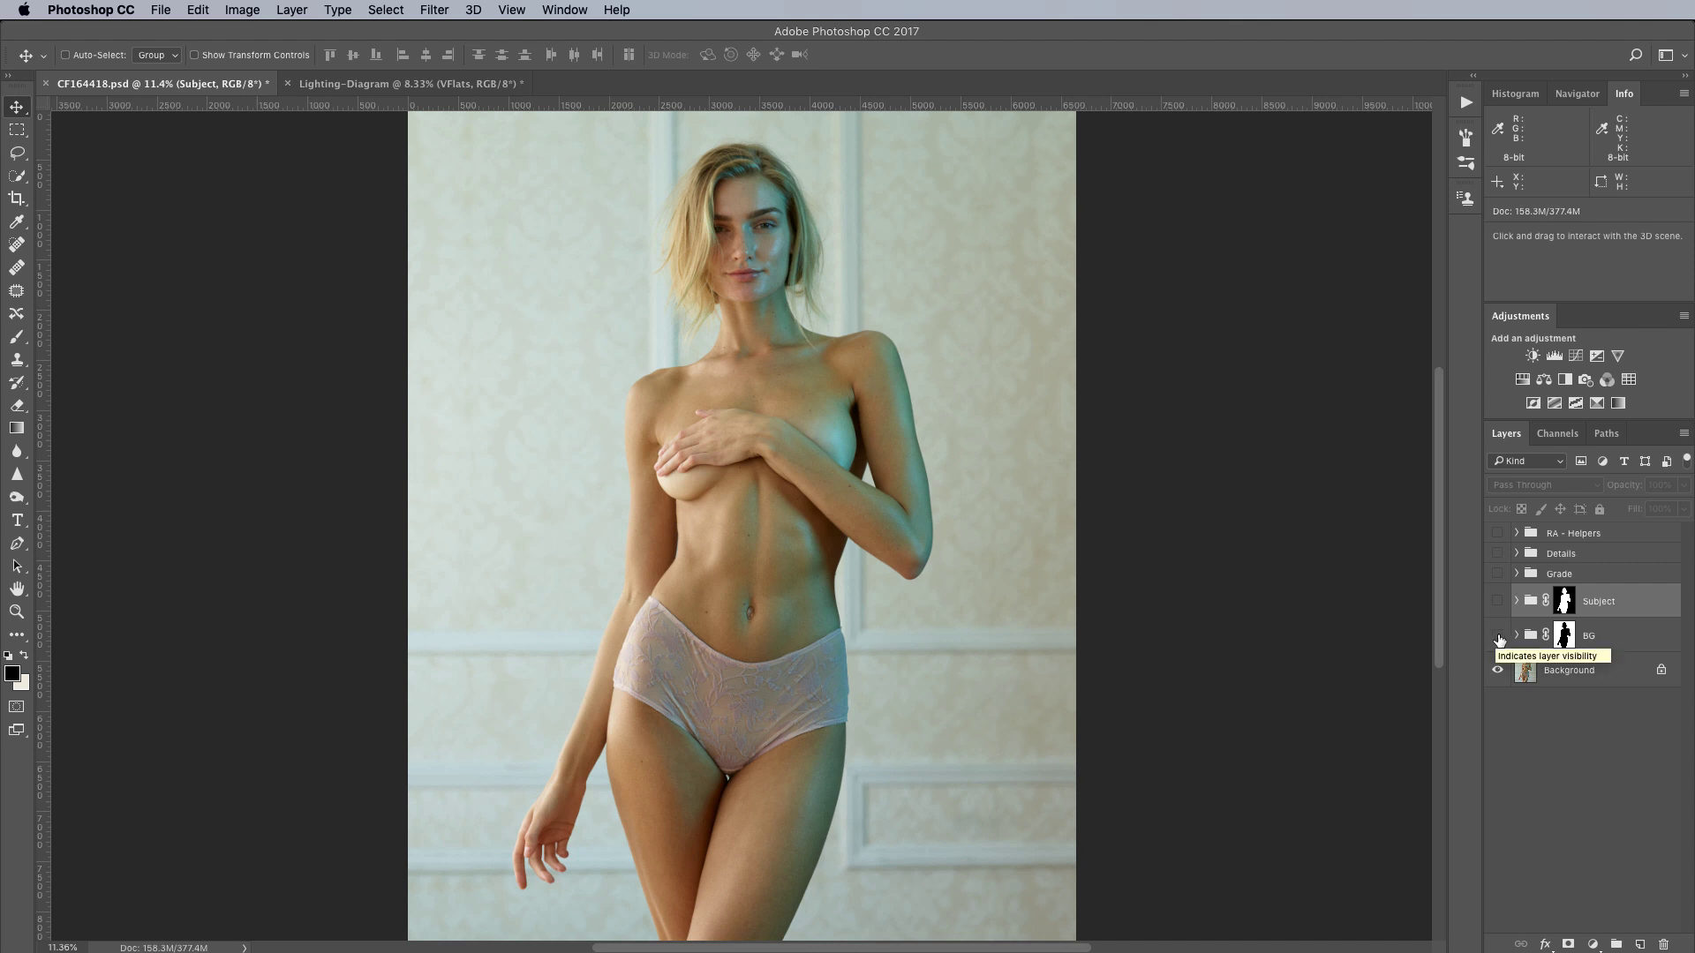
{"action": "left_click", "coordinate": [1498, 637]}
{"action": "left_click", "coordinate": [1498, 637]}
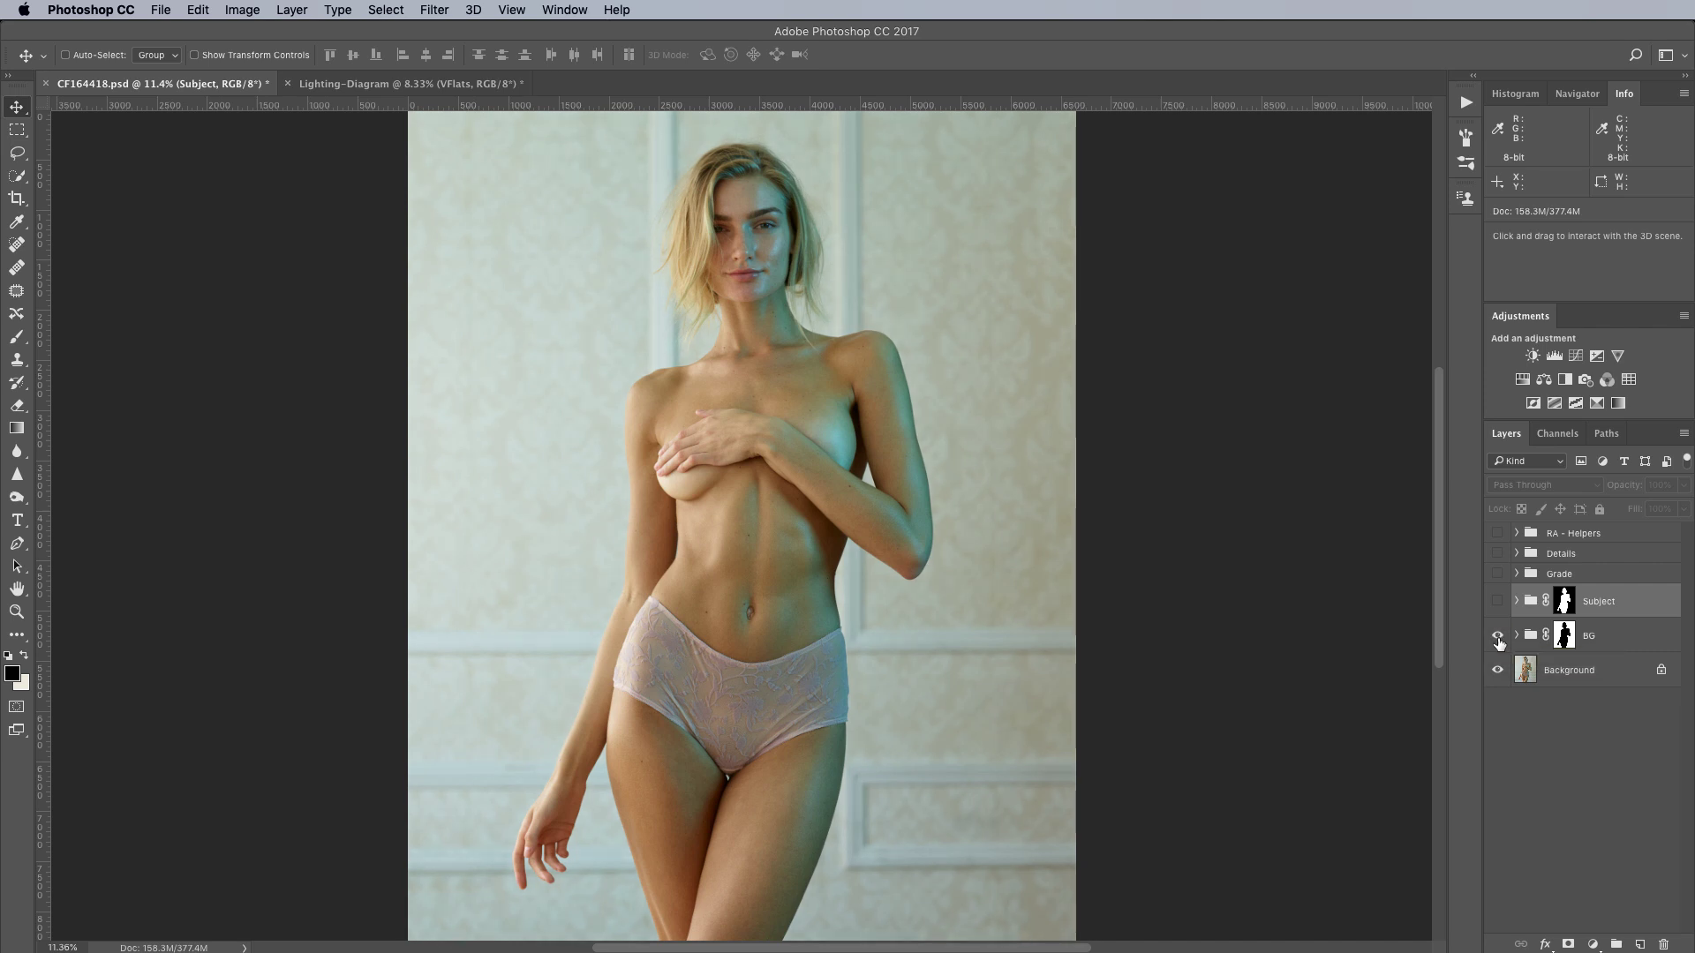
{"action": "left_click", "coordinate": [1498, 637]}
{"action": "left_click", "coordinate": [1498, 636]}
{"action": "left_click", "coordinate": [1497, 639]}
Expand the Subject group along with its RA - Contour and RA - Corrective DB subgroups
{"action": "left_click", "coordinate": [1516, 603]}
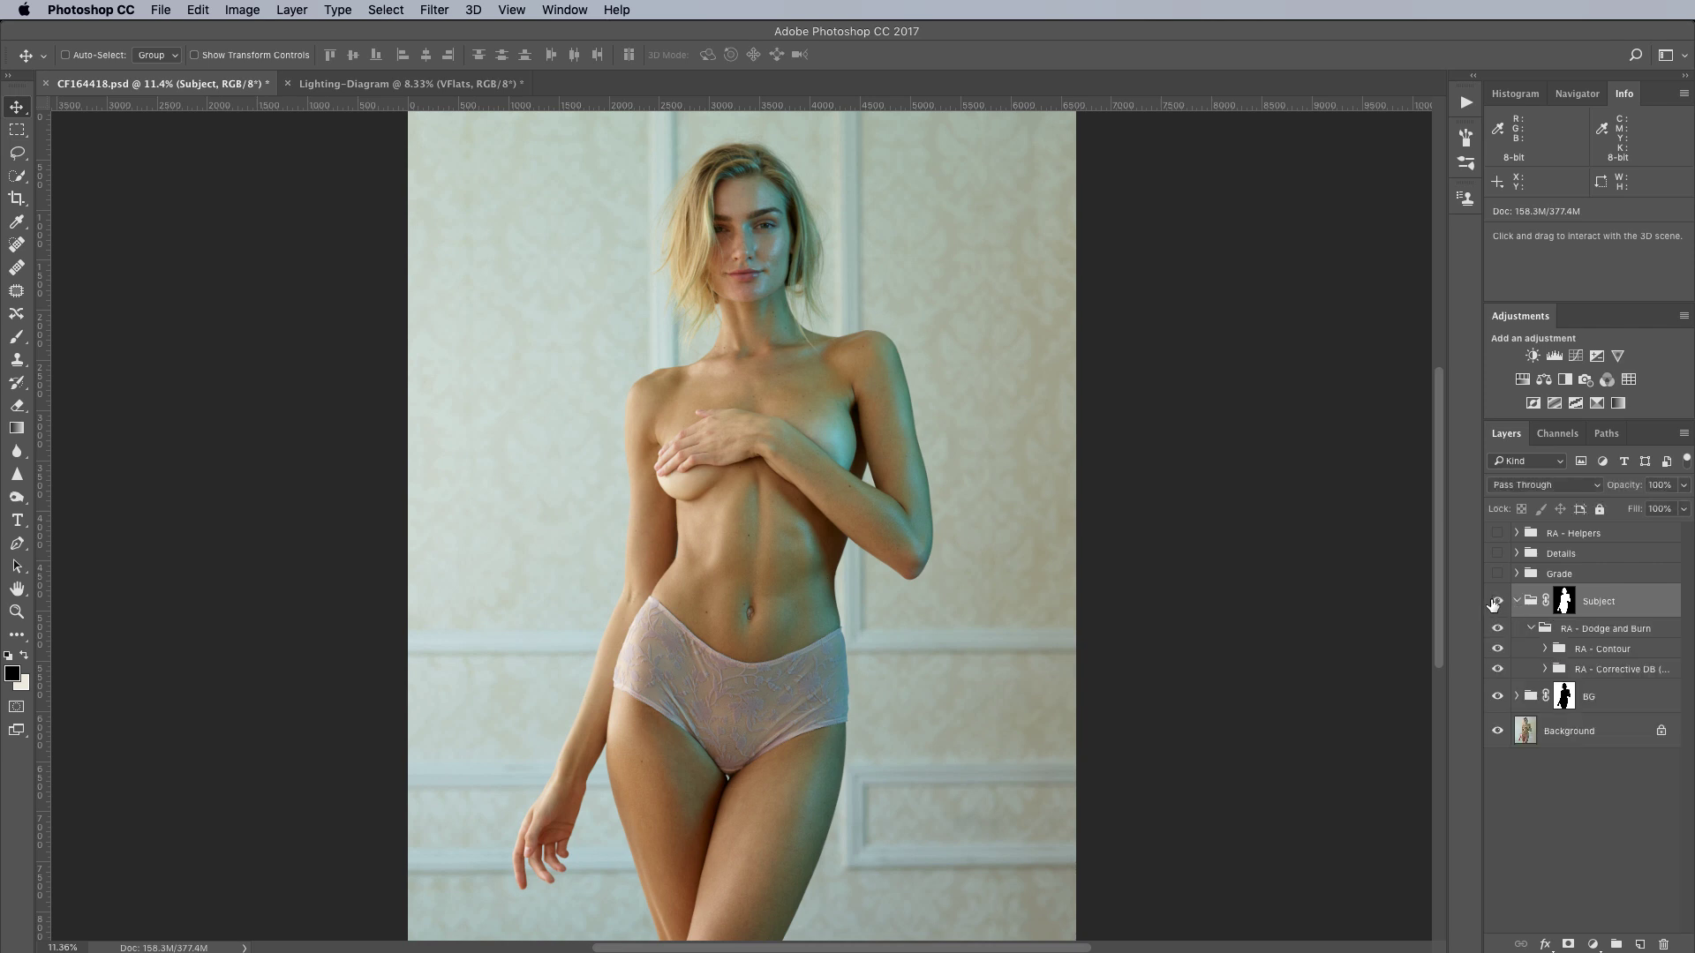
{"action": "left_click", "coordinate": [1544, 670]}
{"action": "left_click", "coordinate": [1545, 649]}
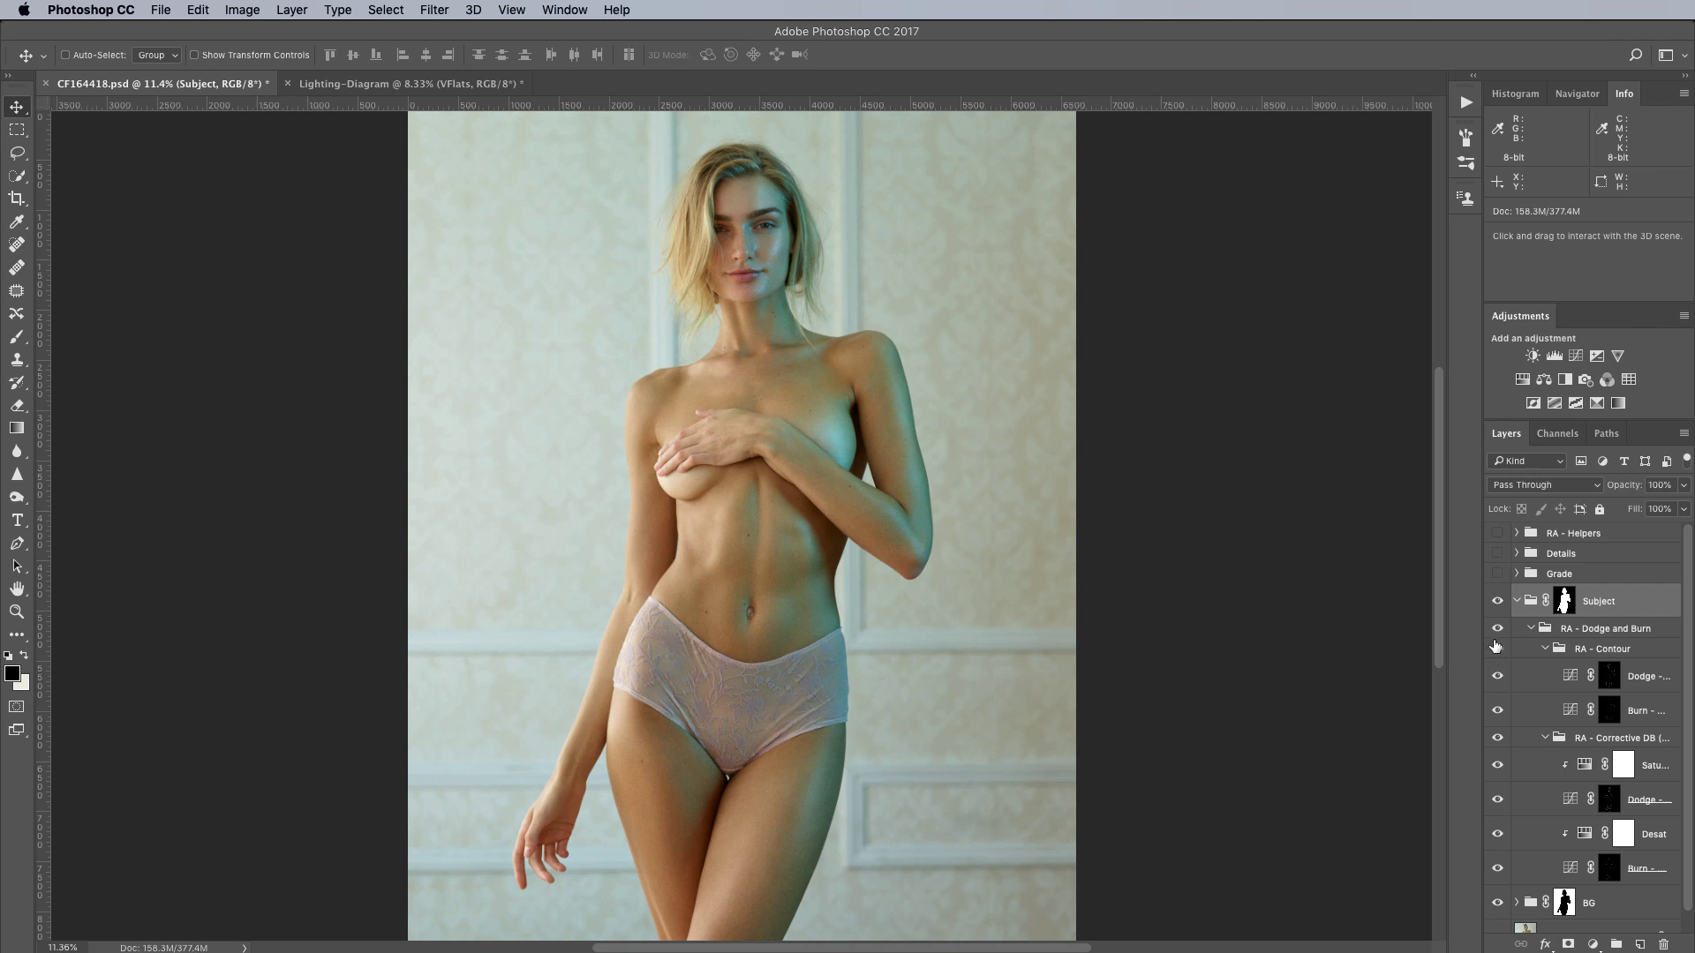
View the subject through the black-and-white RA - Helpers group, with the Subject group shown and RA - Contour hidden
{"action": "left_click", "coordinate": [1498, 602]}
{"action": "left_click", "coordinate": [1497, 535]}
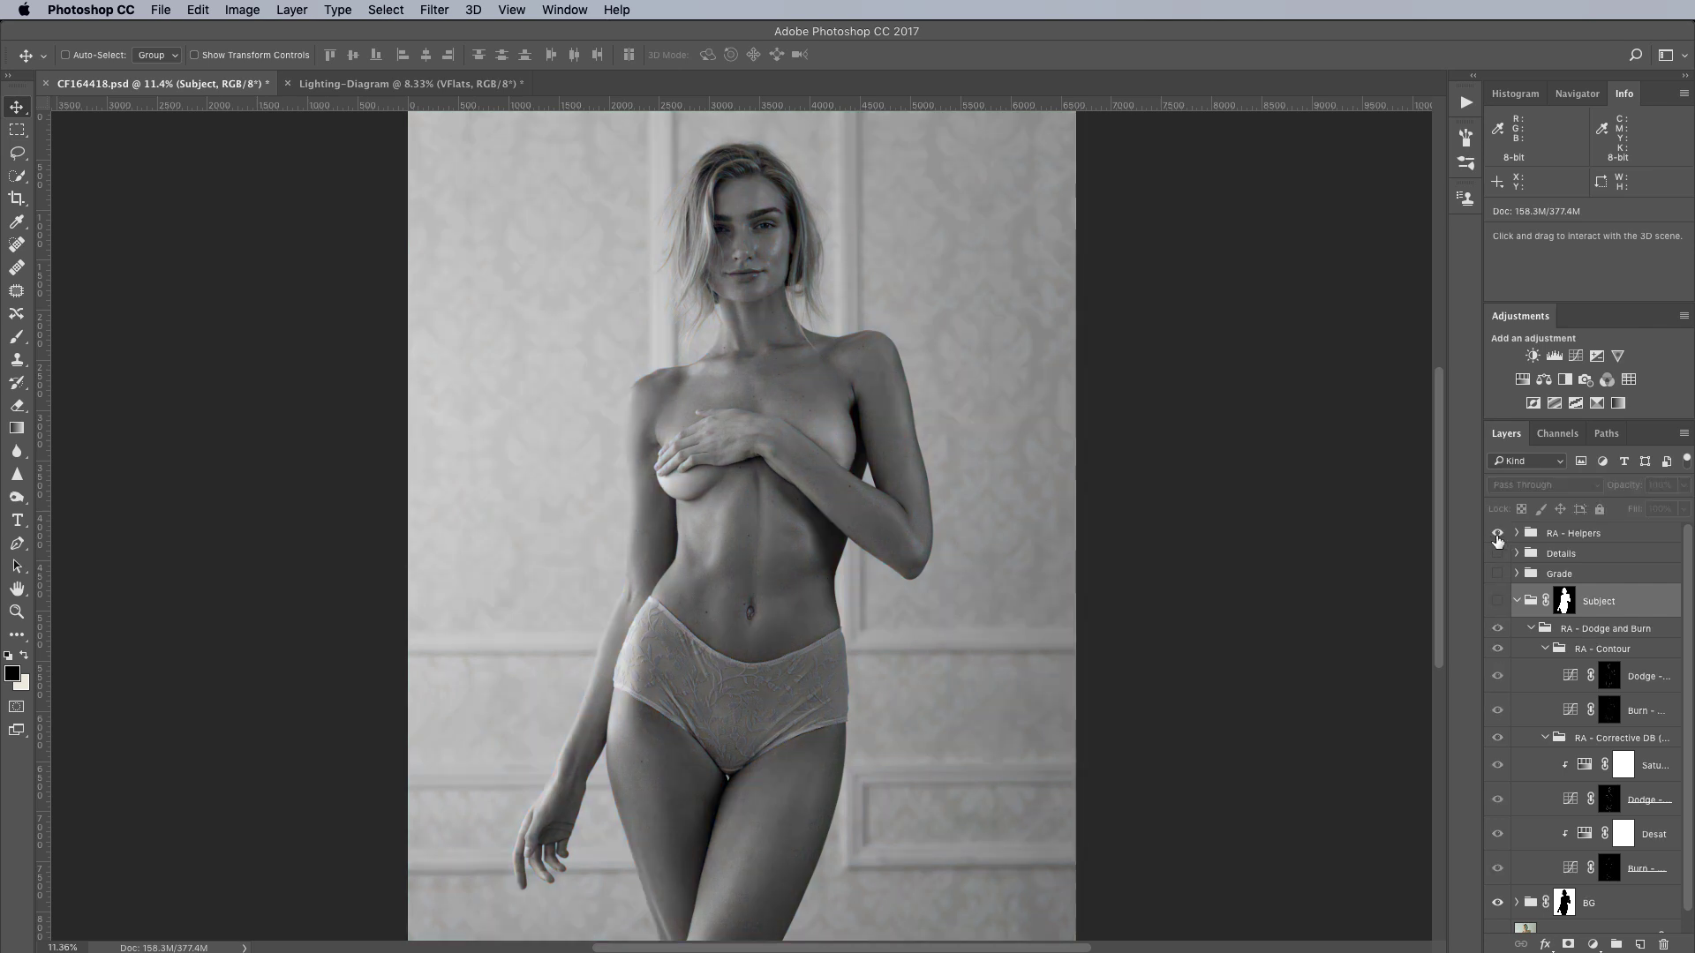
{"action": "left_click", "coordinate": [1497, 535]}
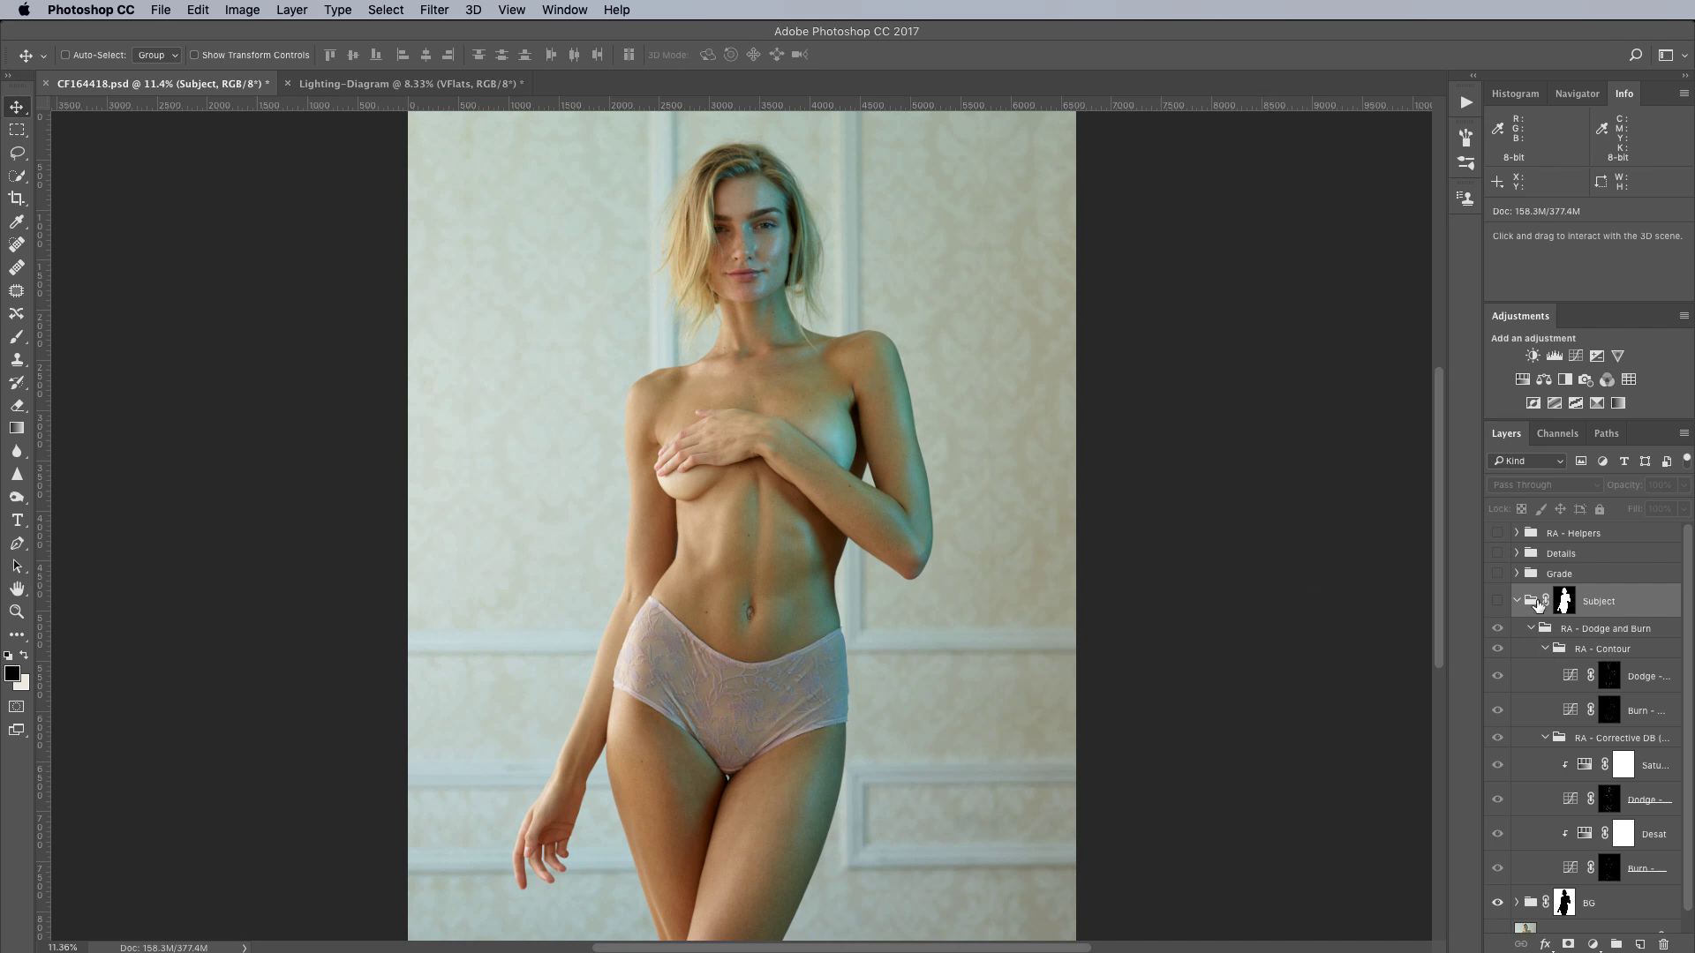
{"action": "left_click", "coordinate": [1497, 534]}
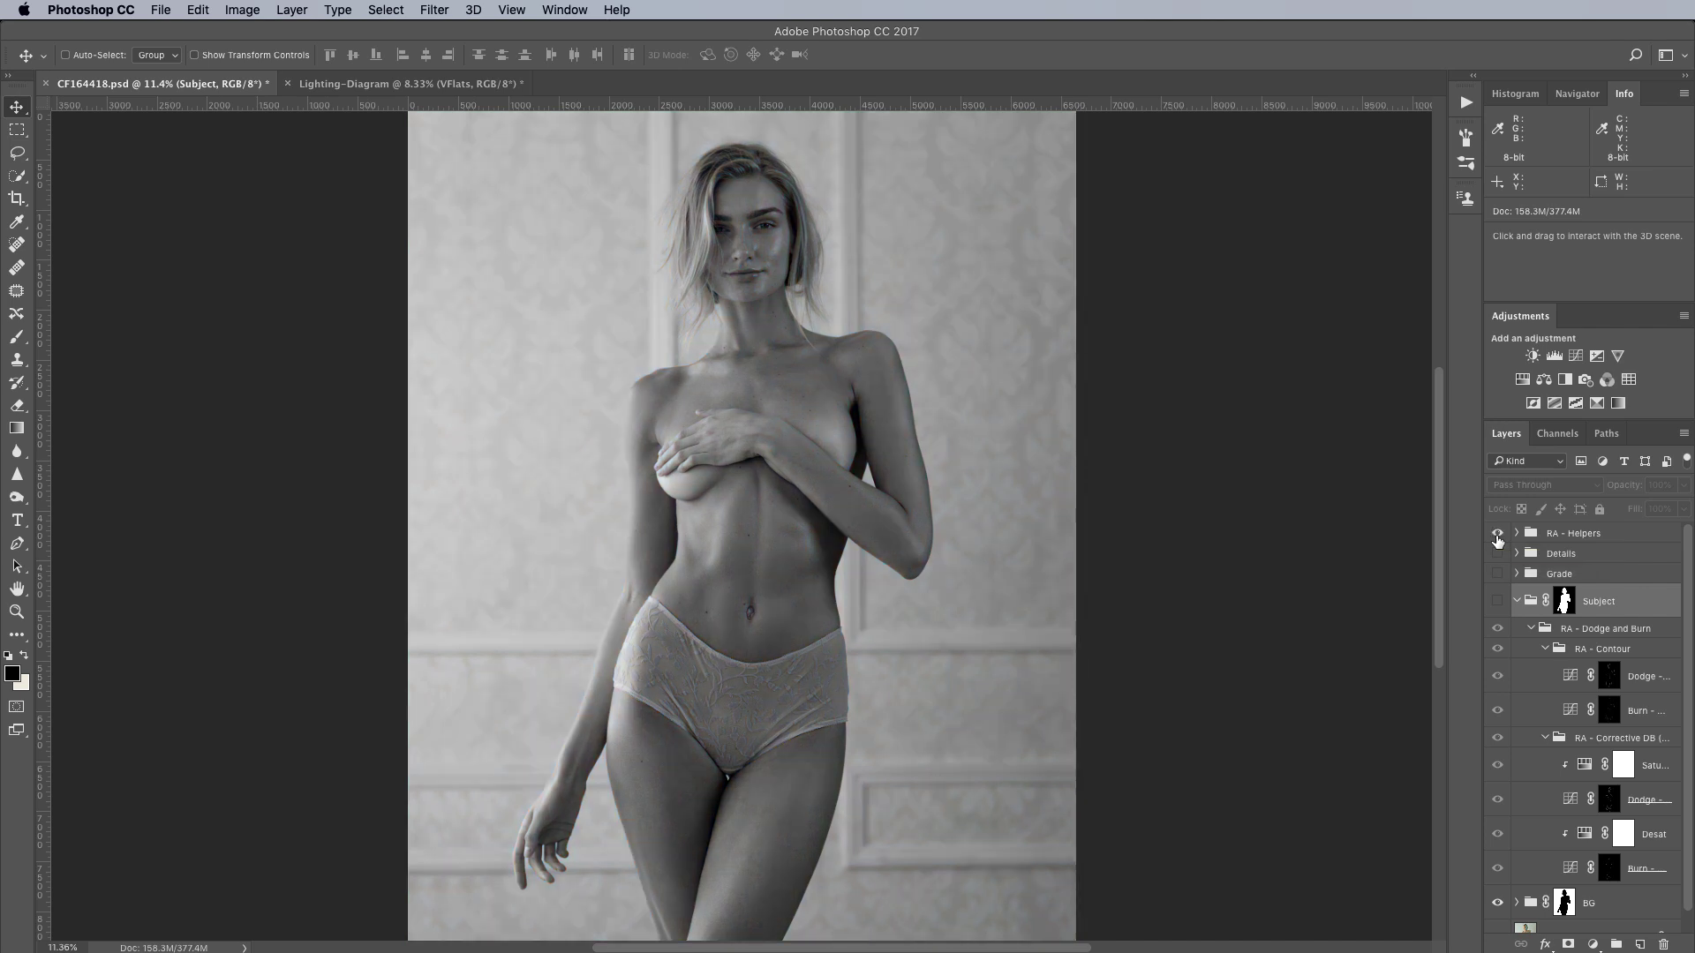
{"action": "left_click", "coordinate": [1497, 649]}
{"action": "left_click", "coordinate": [1498, 649]}
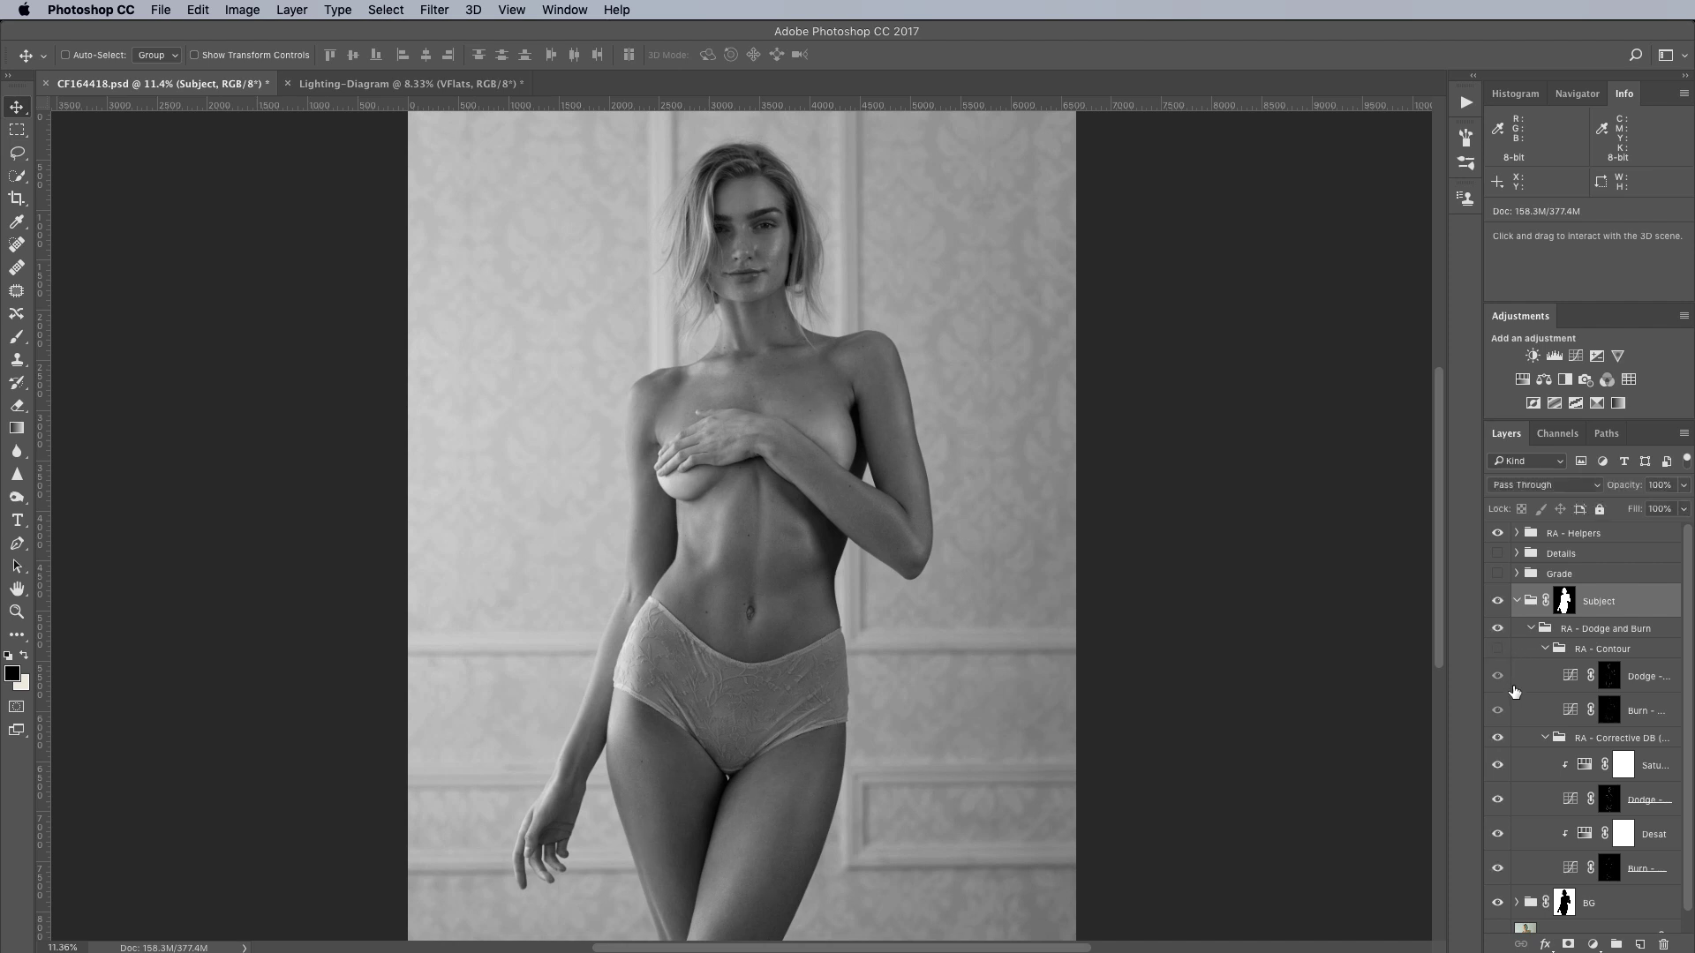
Inspect the layer masks of the corrective Burn and Dodge curves, and return to the normal image view
{"action": "left_click", "coordinate": [1611, 878], "text": "alt"}
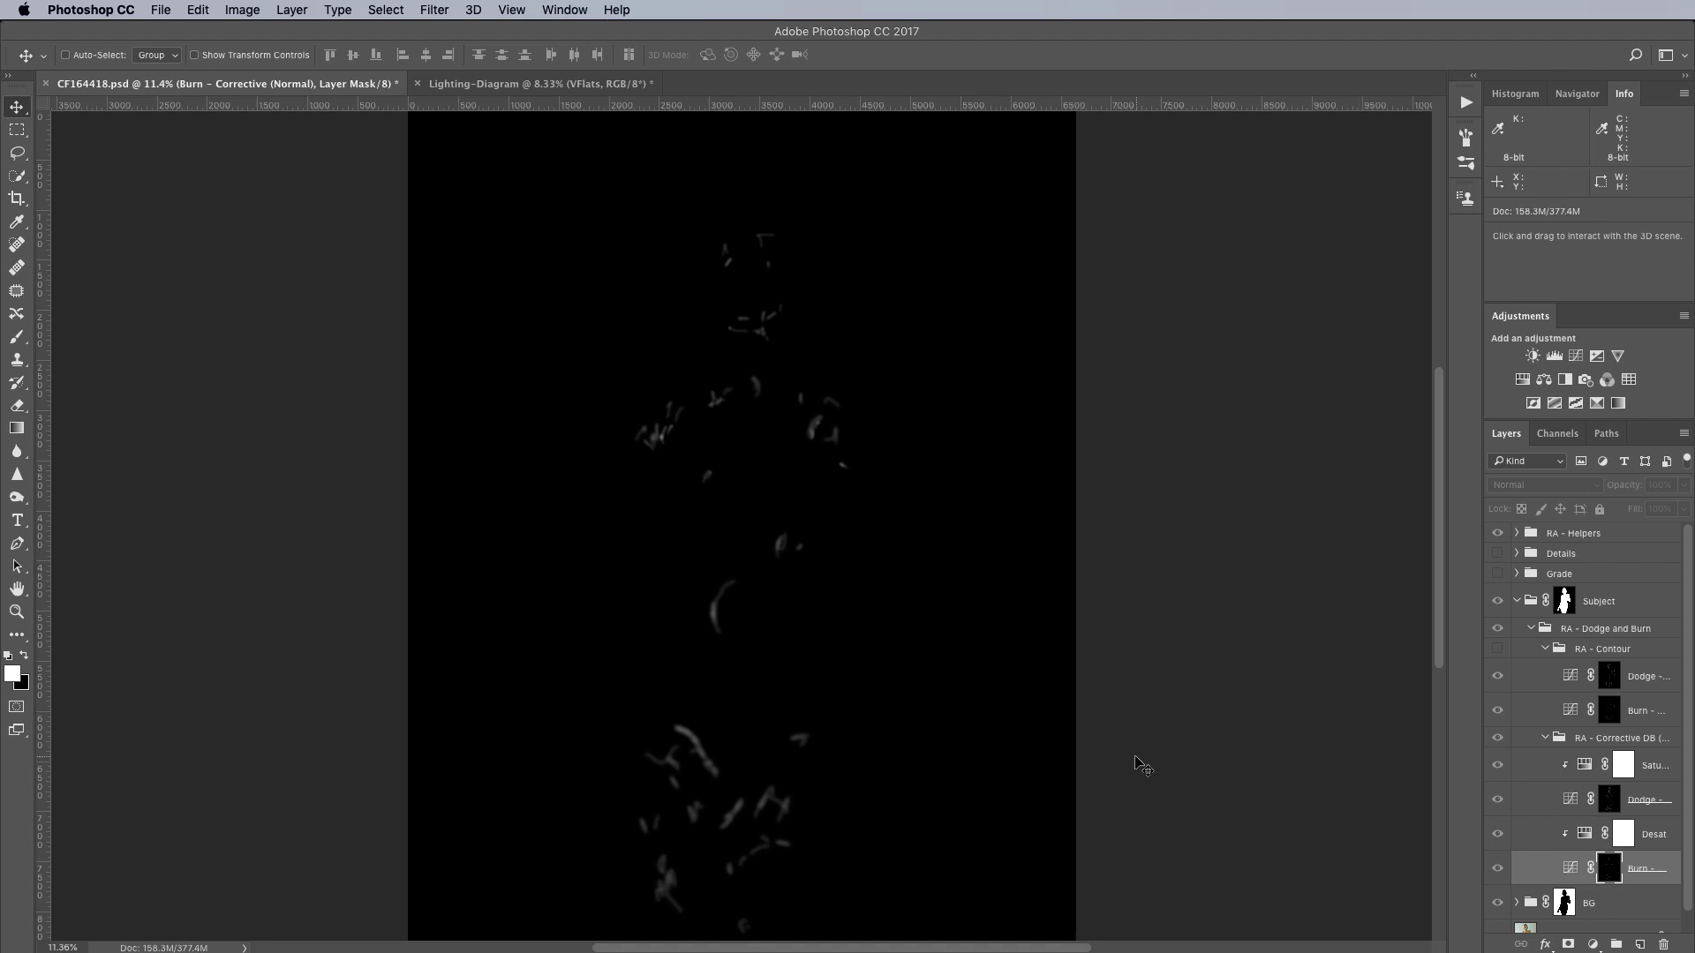
{"action": "left_click", "coordinate": [1609, 799]}
{"action": "left_click", "coordinate": [1609, 798], "text": "alt"}
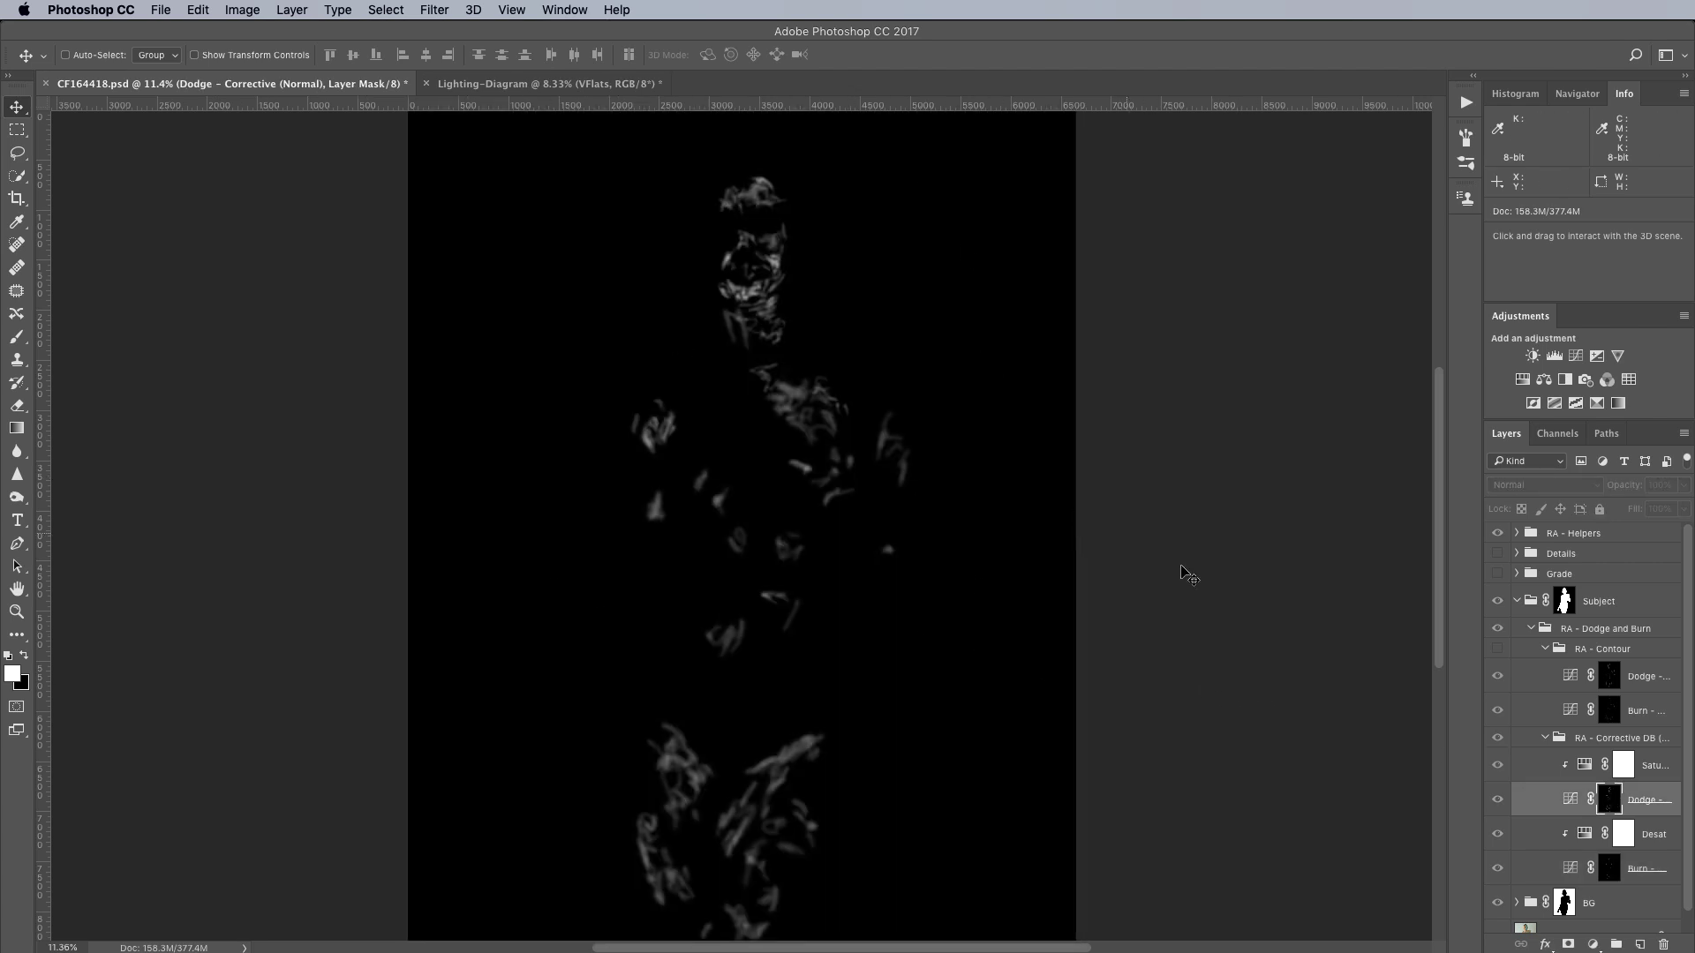
{"action": "left_click", "coordinate": [1609, 802], "text": "alt"}
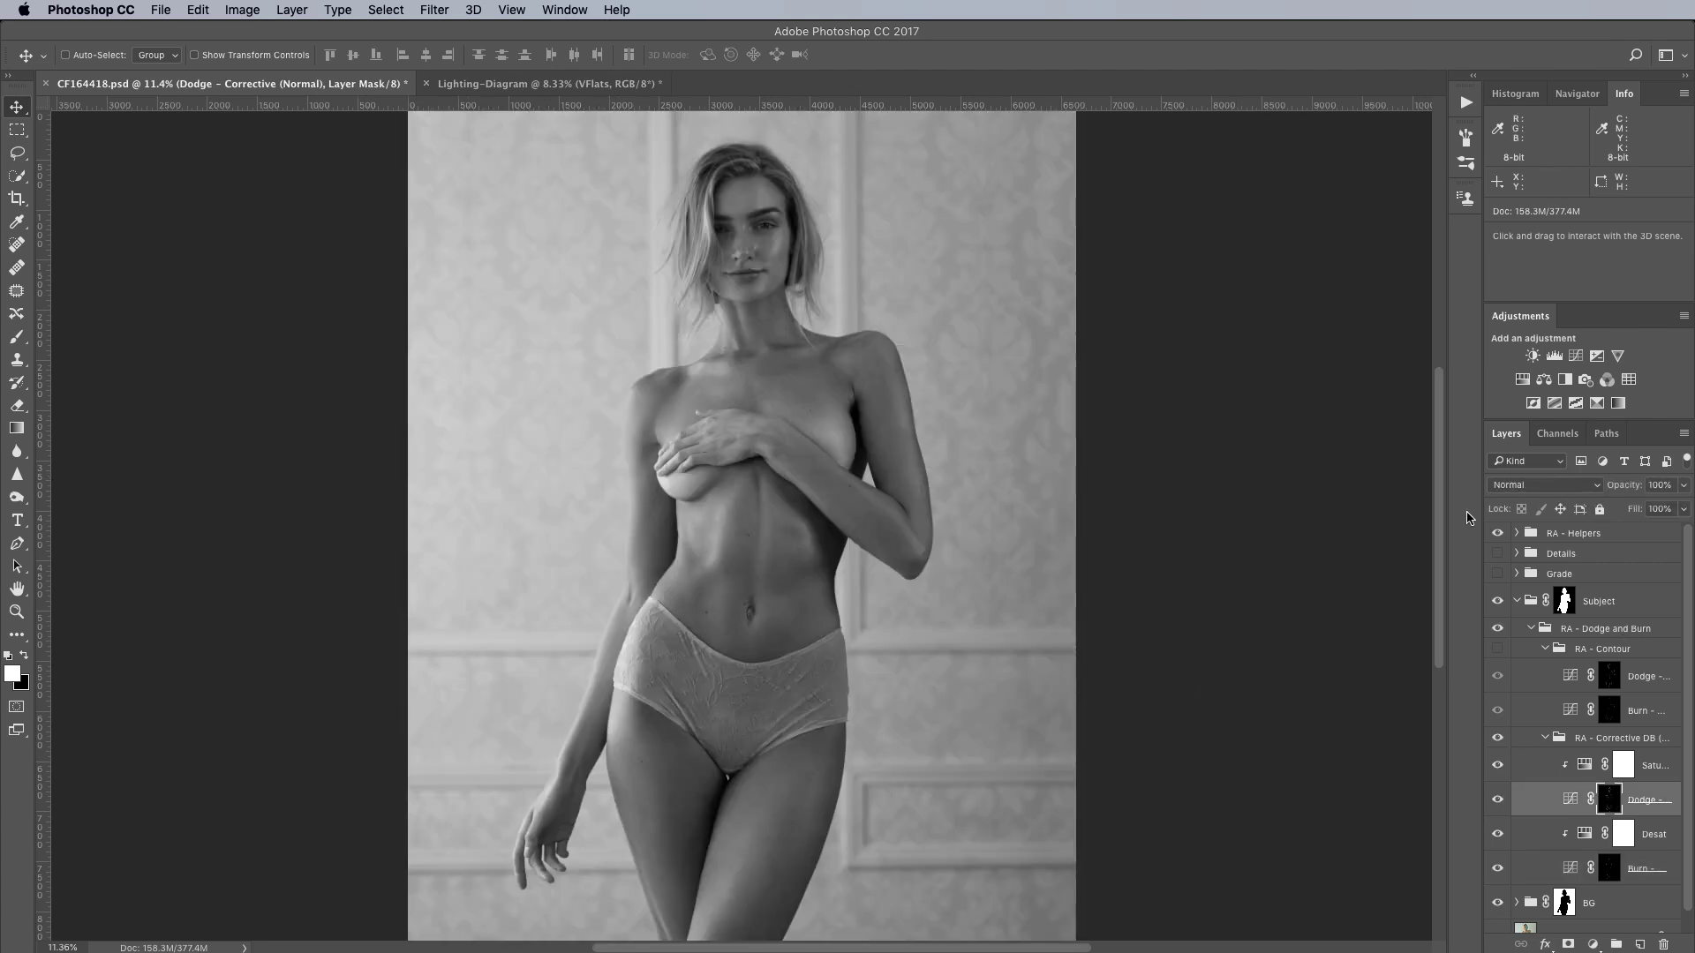
Compare the black-and-white view with and without the RA - Corrective DB group
{"action": "left_click", "coordinate": [1497, 533]}
{"action": "left_click", "coordinate": [1497, 533]}
{"action": "left_click", "coordinate": [1498, 739]}
{"action": "left_click", "coordinate": [1497, 738]}
{"action": "left_click", "coordinate": [1498, 739]}
{"action": "left_click", "coordinate": [1498, 739]}
{"action": "left_click", "coordinate": [1498, 739]}
Inspect the layer masks of the contour Burn and Dodge curves, and return to the normal image view
{"action": "left_click", "coordinate": [1611, 715], "text": "alt"}
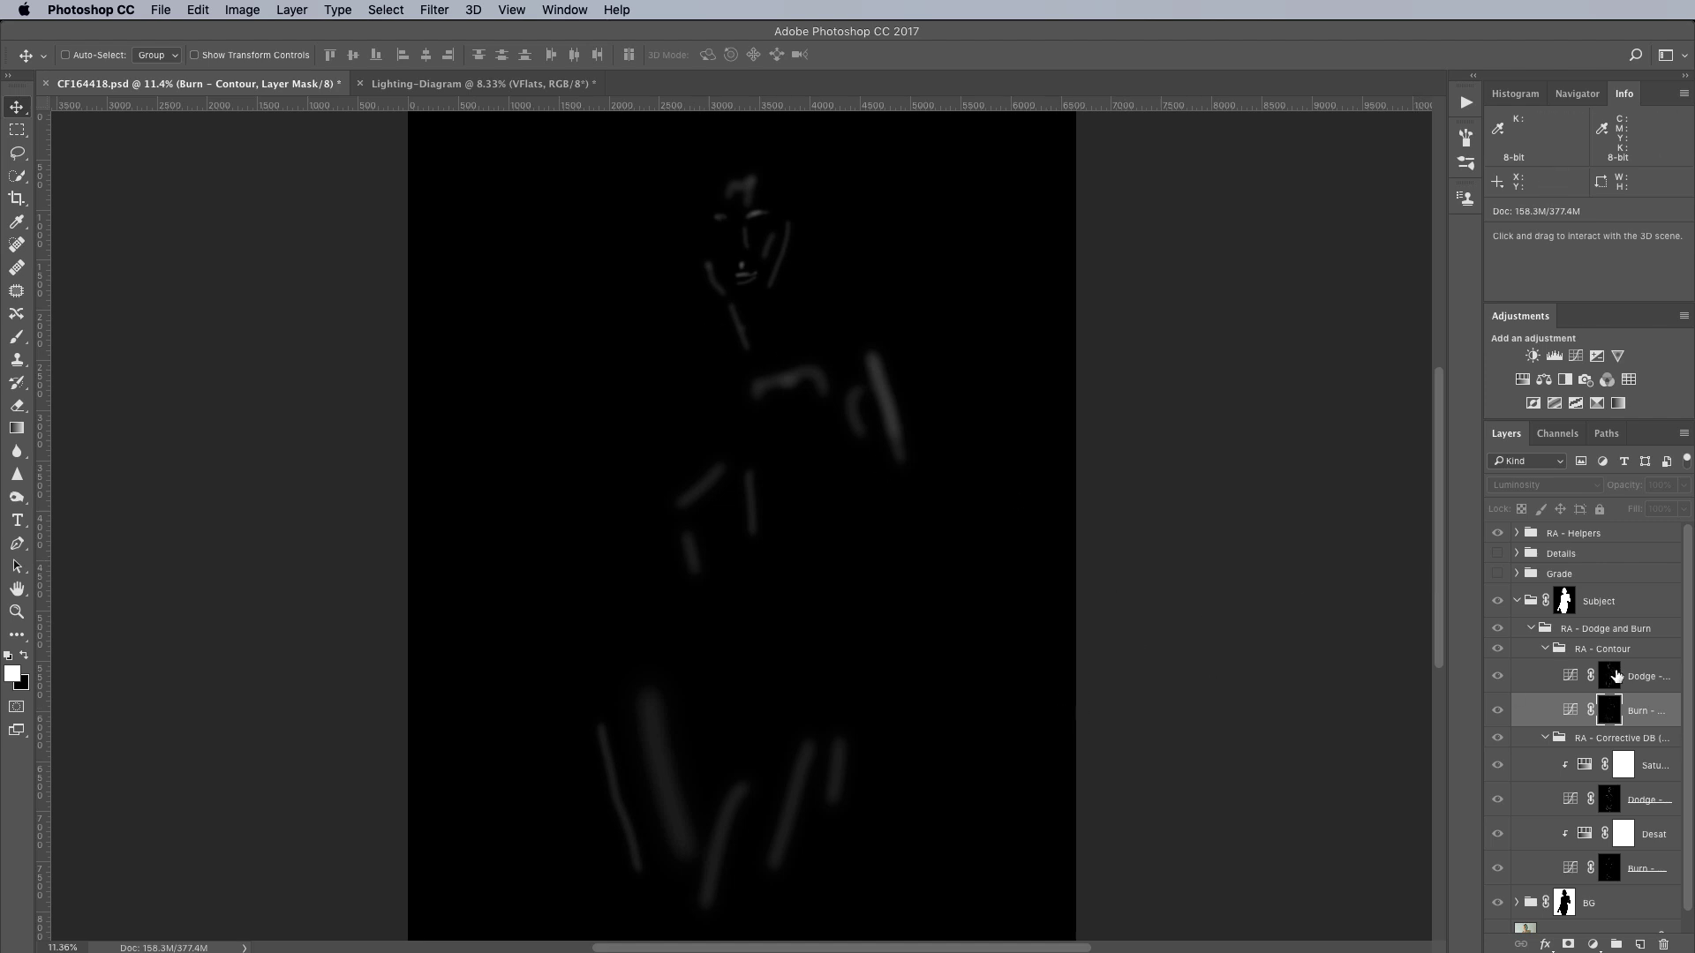
{"action": "left_click", "coordinate": [1608, 676]}
{"action": "left_click", "coordinate": [1601, 677], "text": "alt"}
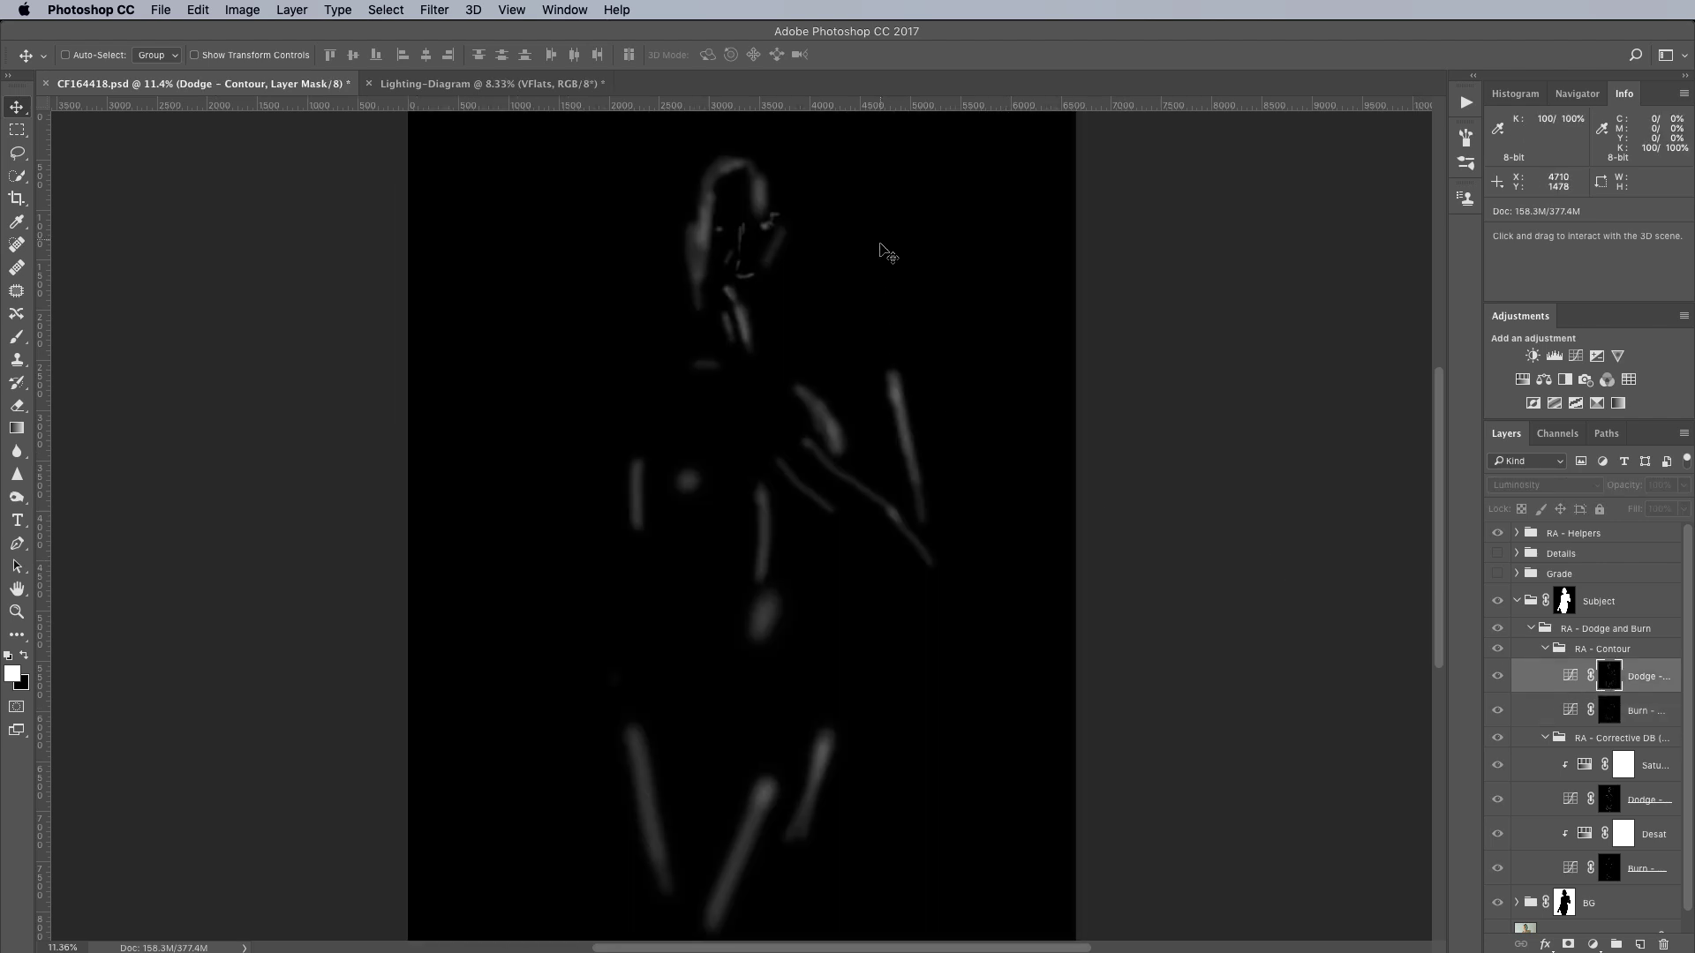
{"action": "left_click", "coordinate": [1609, 677], "text": "alt"}
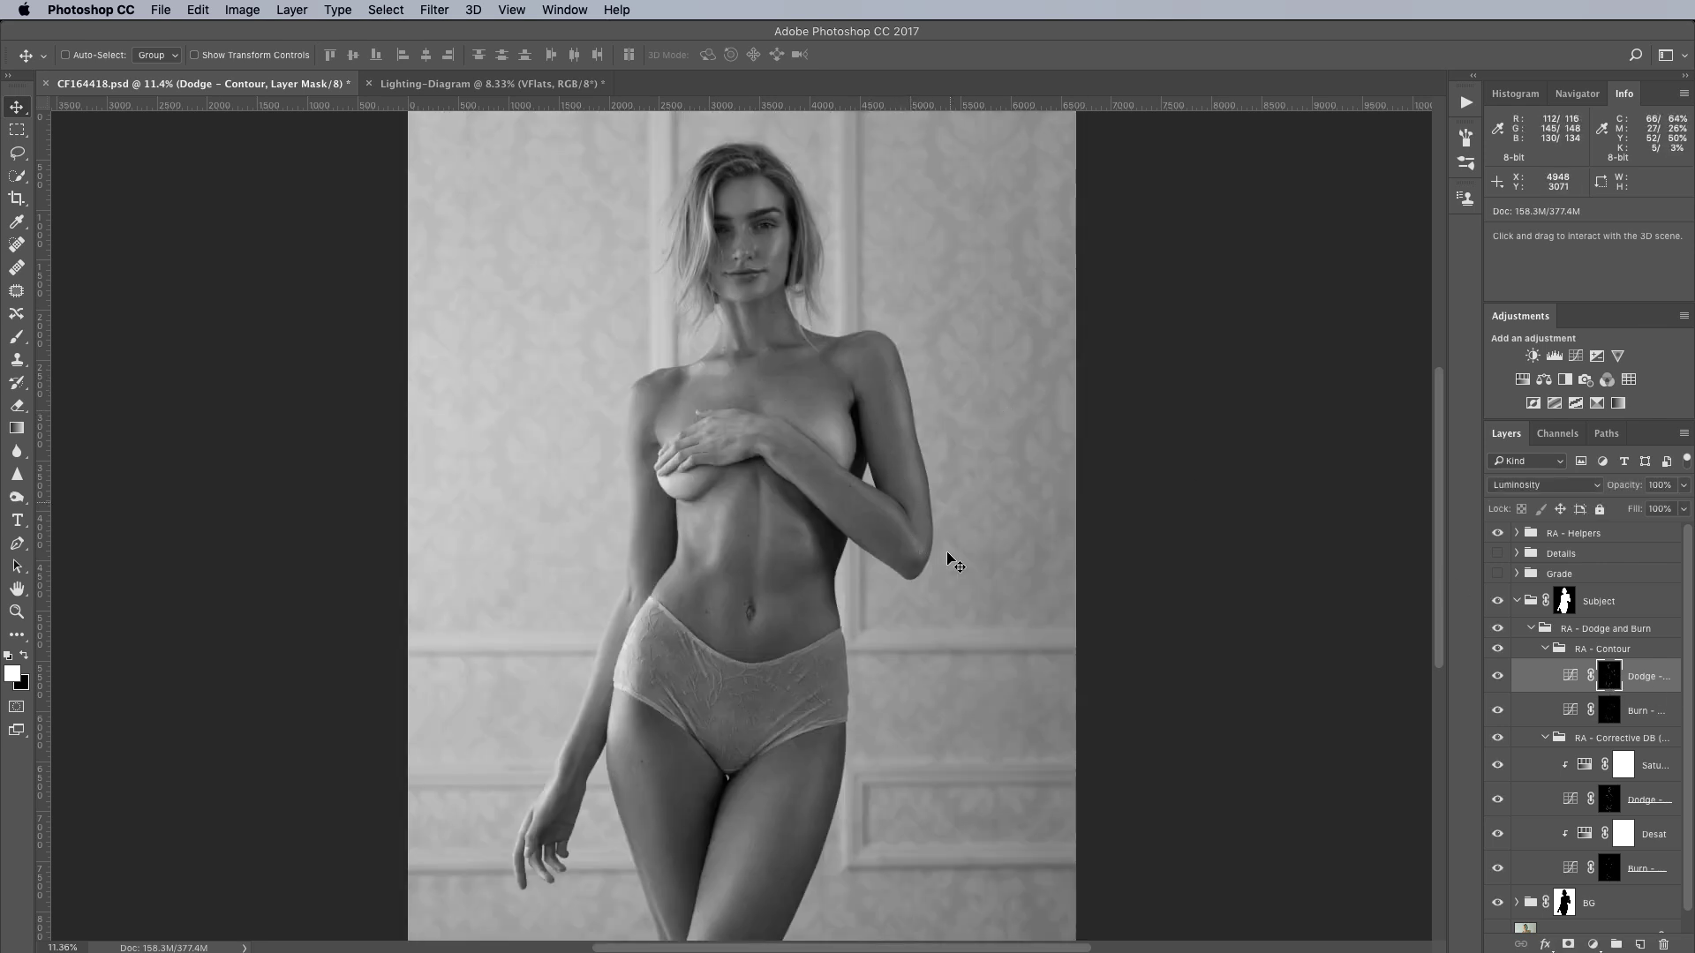
Hide the RA - Helpers group and collapse the Subject group, keeping Subject shown
{"action": "left_click", "coordinate": [1496, 533]}
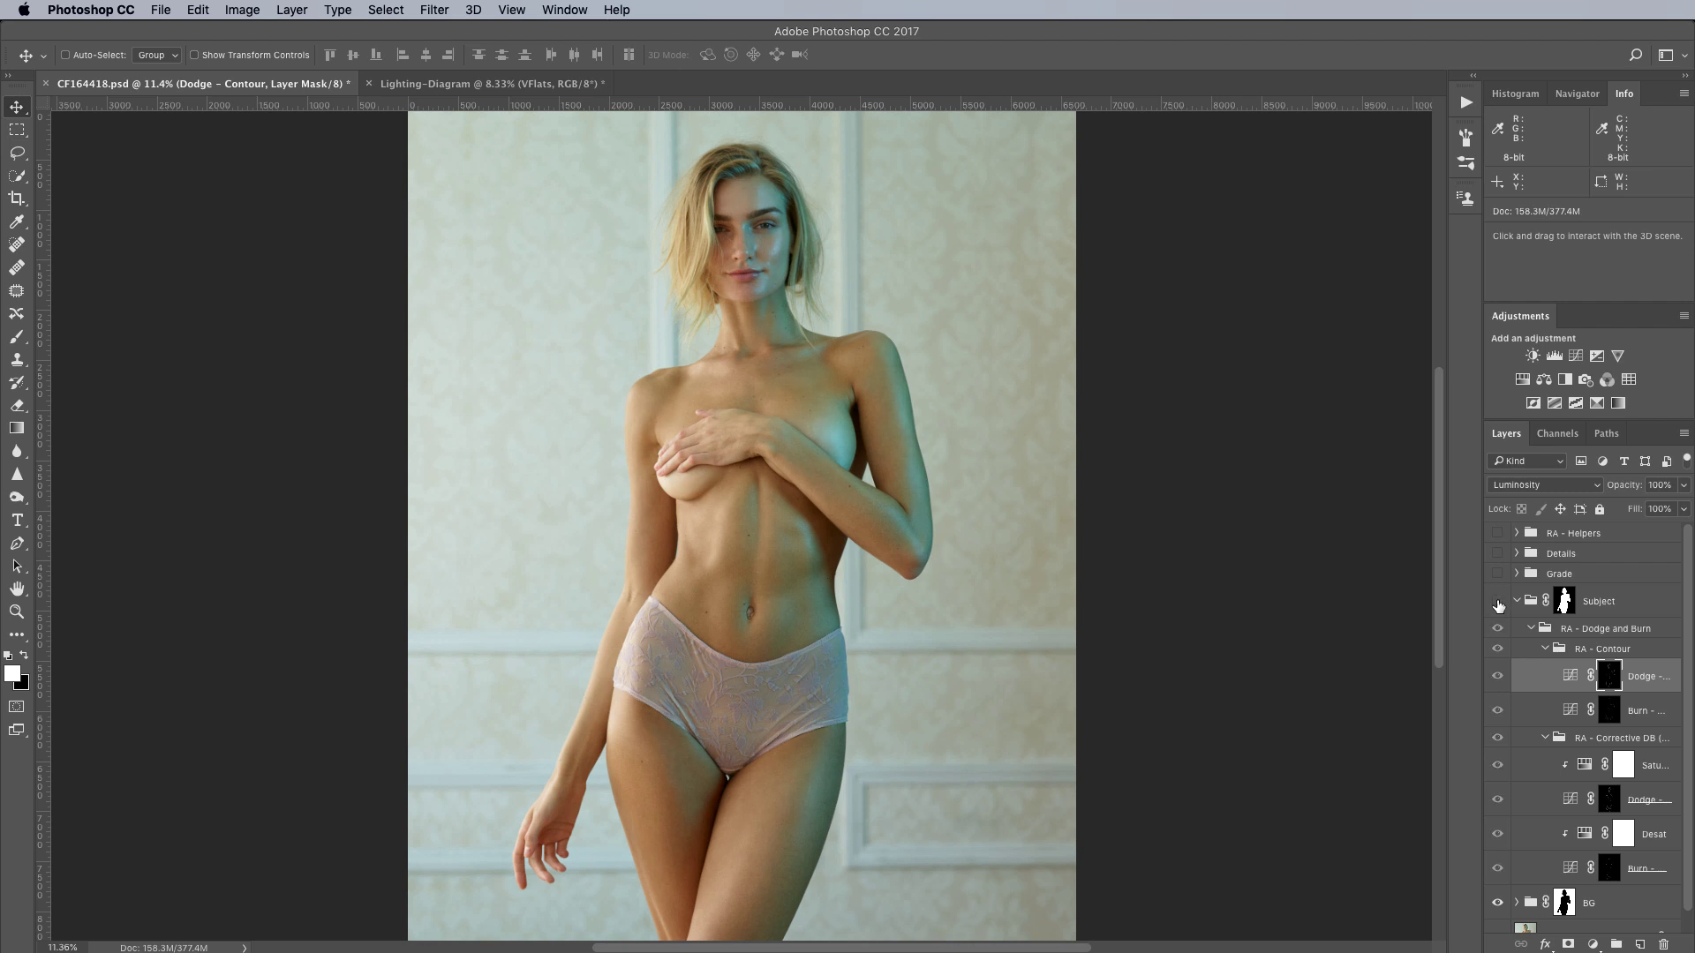
{"action": "left_click", "coordinate": [1517, 601]}
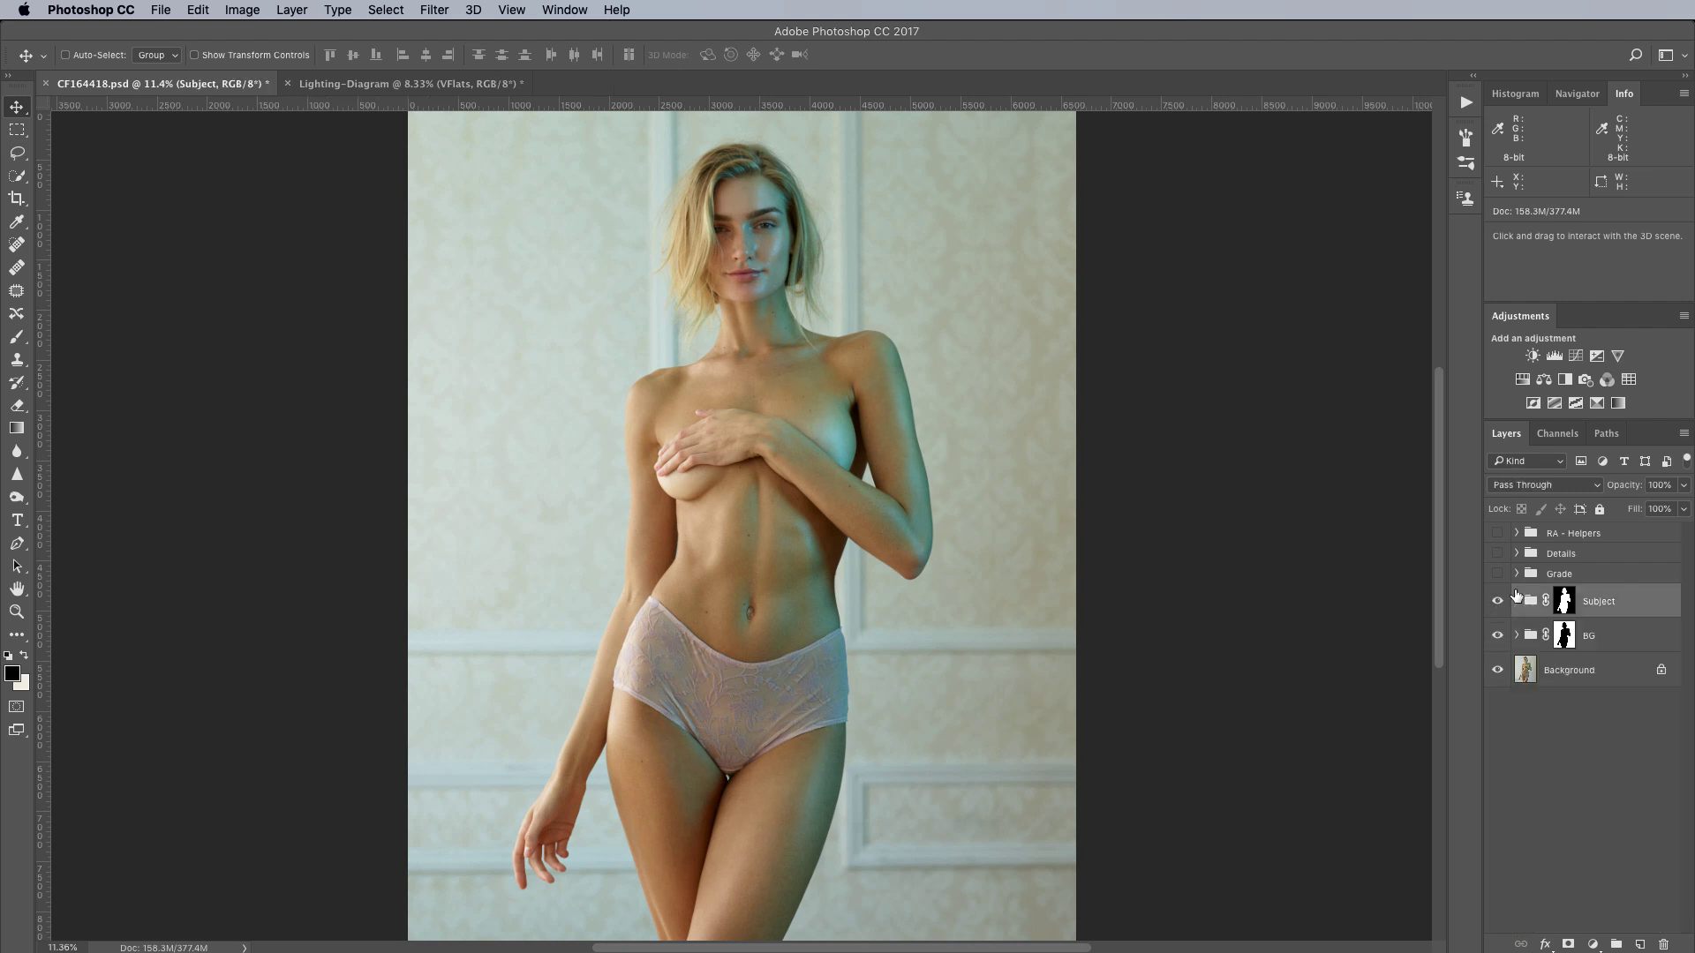
Expand and show the Grade group, turn on its Color Balance 1 layer, and collapse the group with it still shown
{"action": "left_click", "coordinate": [1517, 574]}
{"action": "left_click", "coordinate": [1496, 574]}
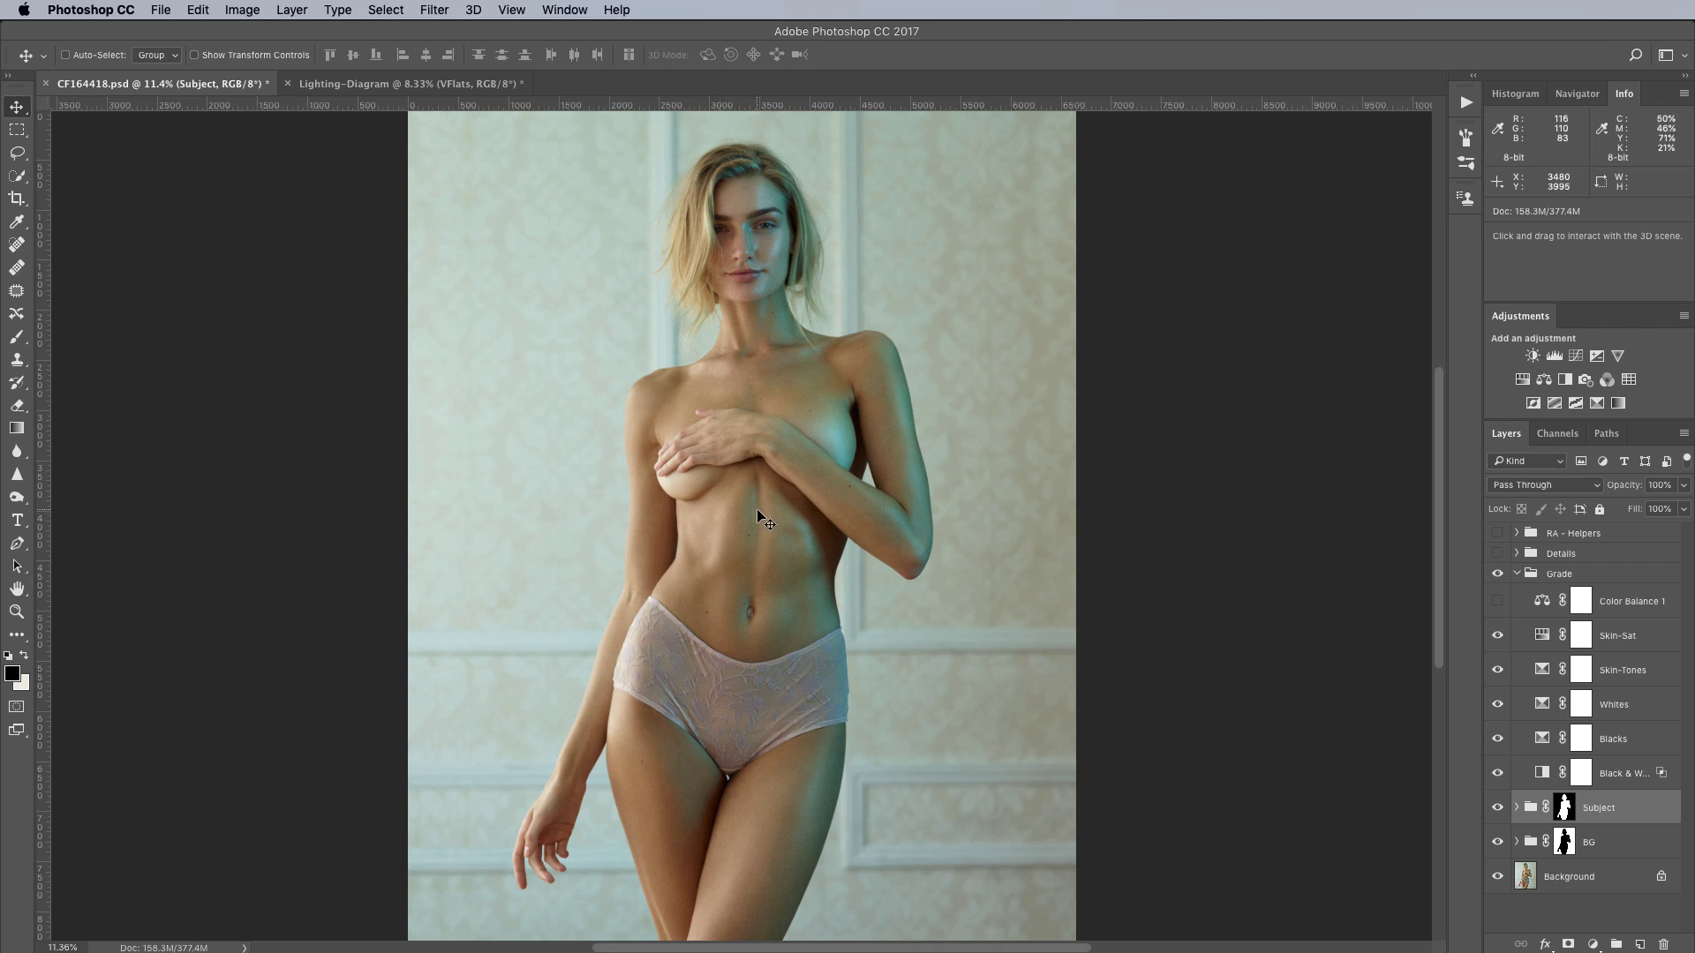
{"action": "key", "text": "super+backslash"}
{"action": "key", "text": "x"}
{"action": "left_click", "coordinate": [1498, 604]}
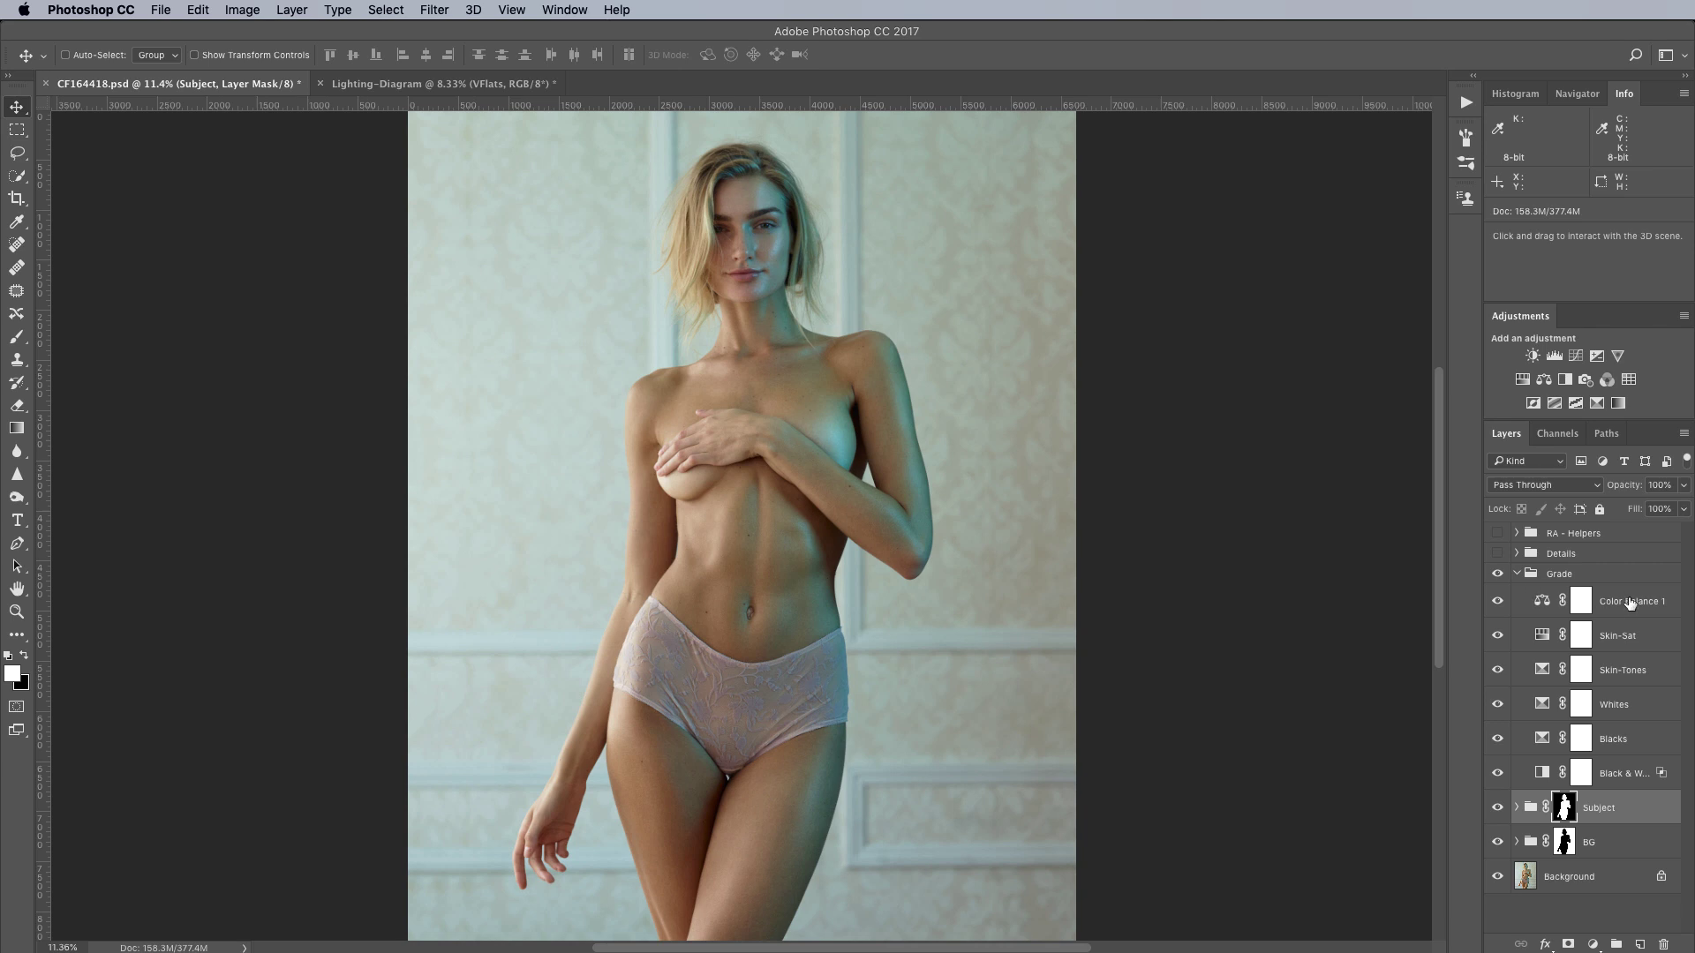
{"action": "left_click", "coordinate": [1515, 575]}
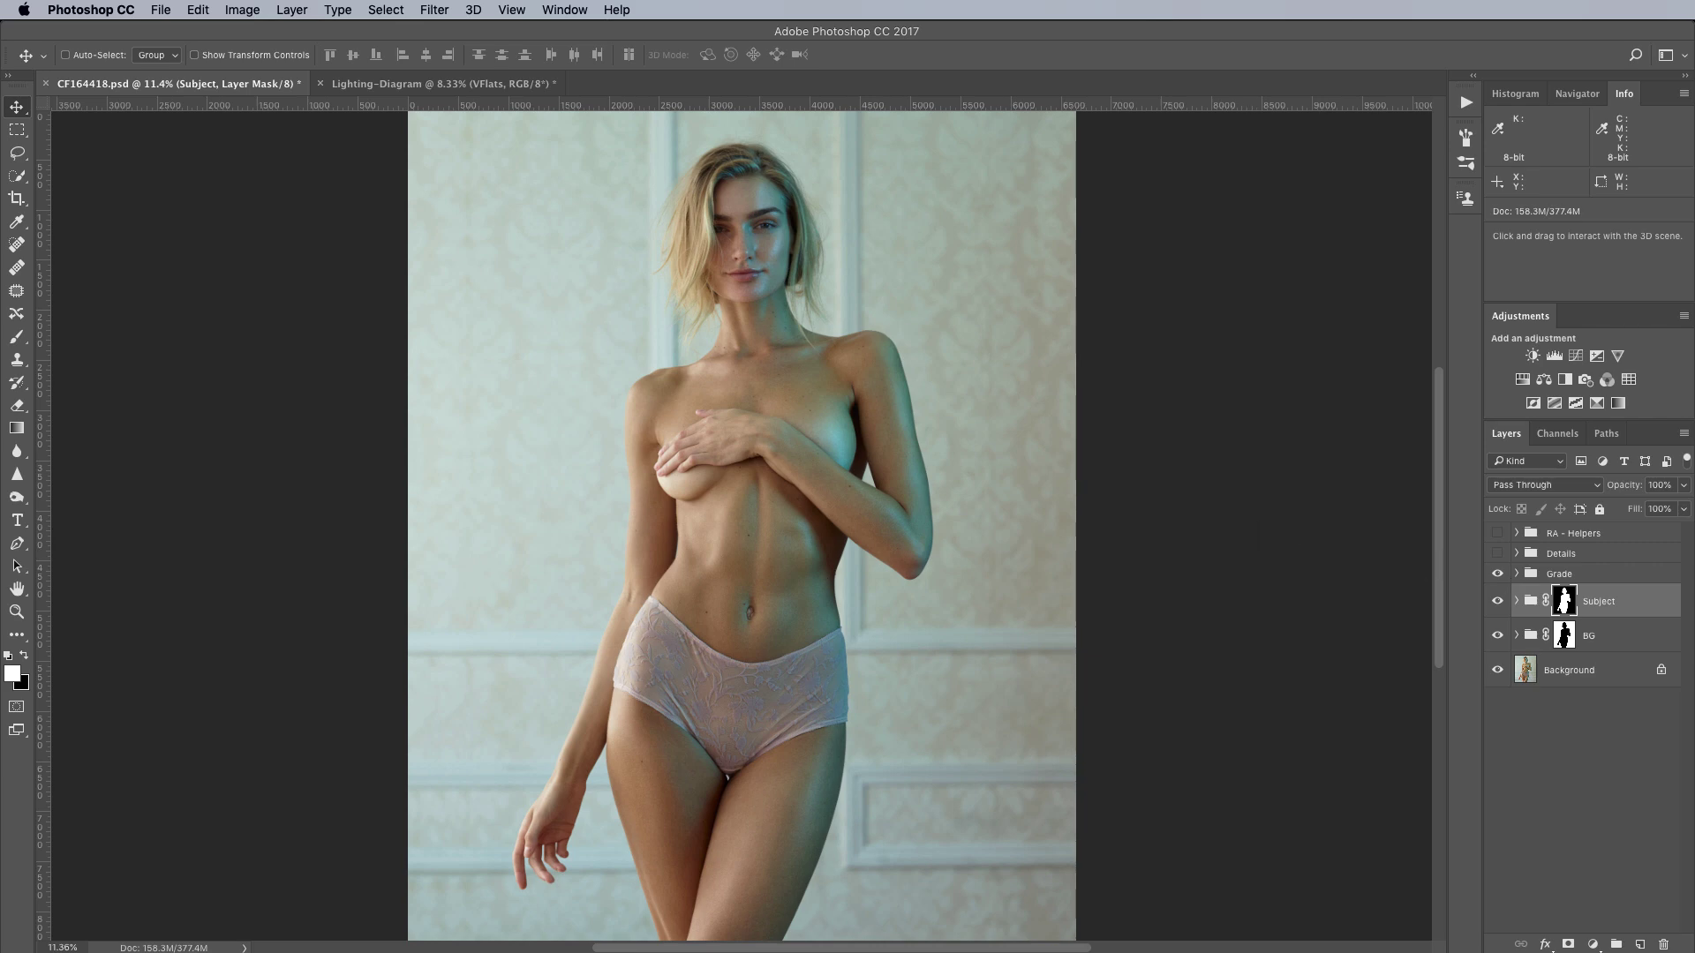
Switch to Capture One and review the Exposure, Clarity, Curve and Levels settings of CF164418.psd, comparing the image with its unadjusted version
{"action": "key", "text": "super+Tab"}
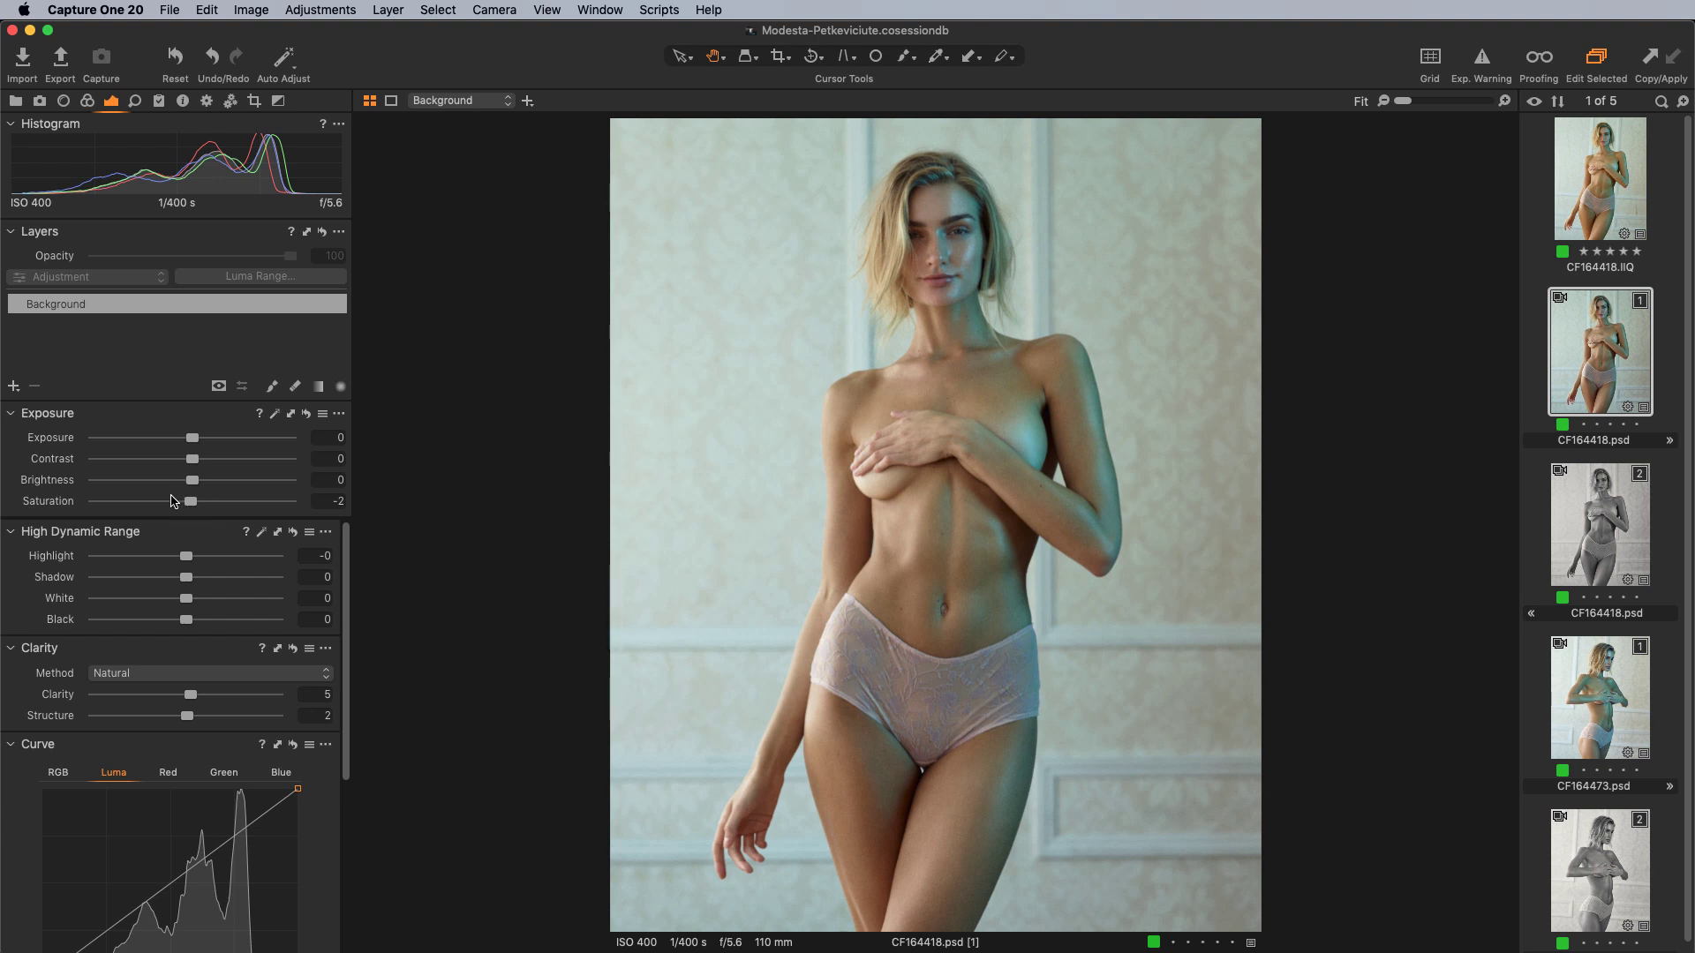
{"action": "left_click", "coordinate": [266, 532]}
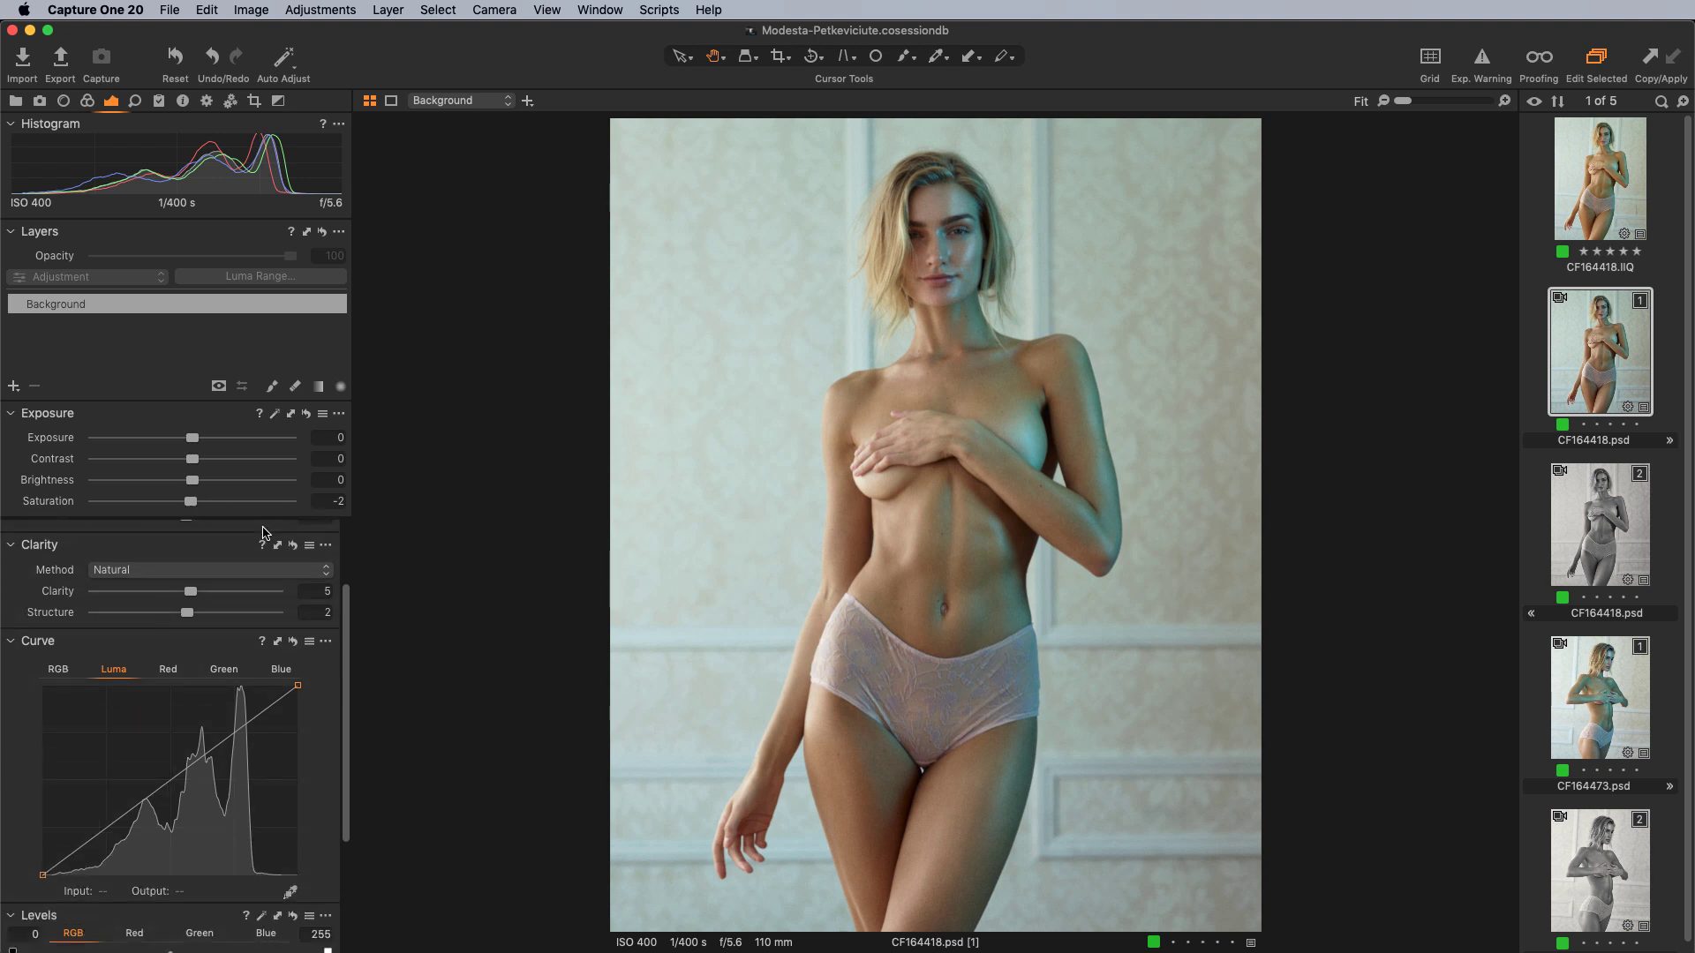
{"action": "scroll", "coordinate": [188, 554], "scroll_direction": "down", "scroll_amount": 5}
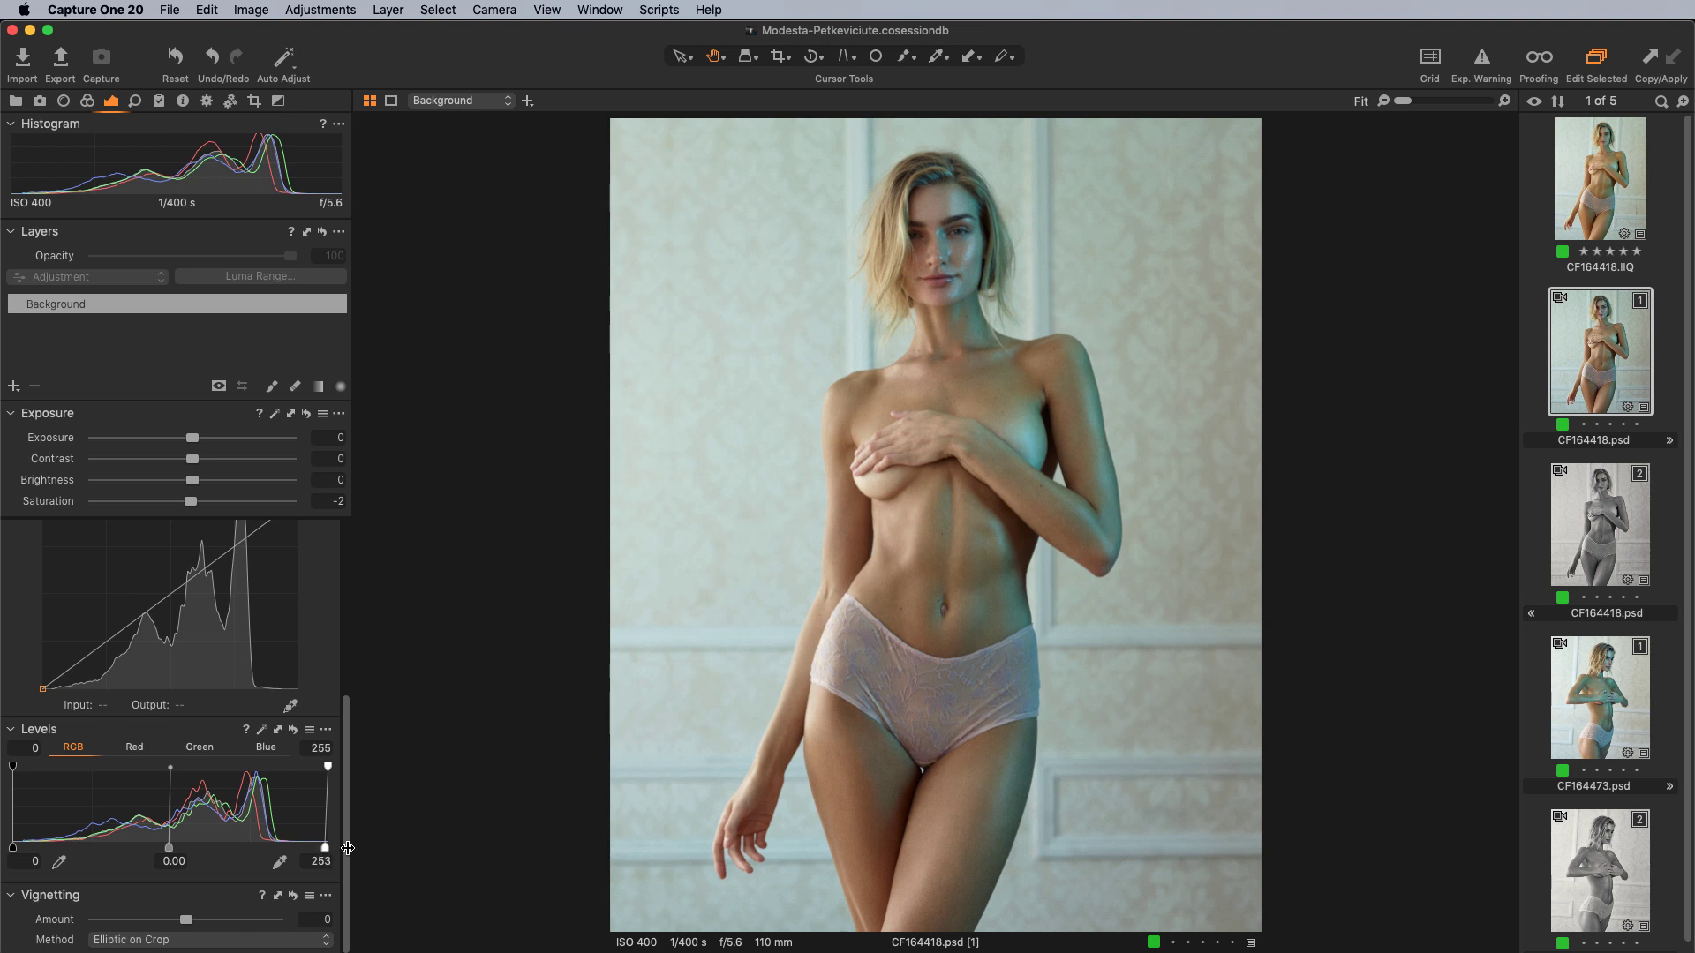
{"action": "left_click", "coordinate": [175, 66]}
{"action": "key", "text": "super+Tab"}
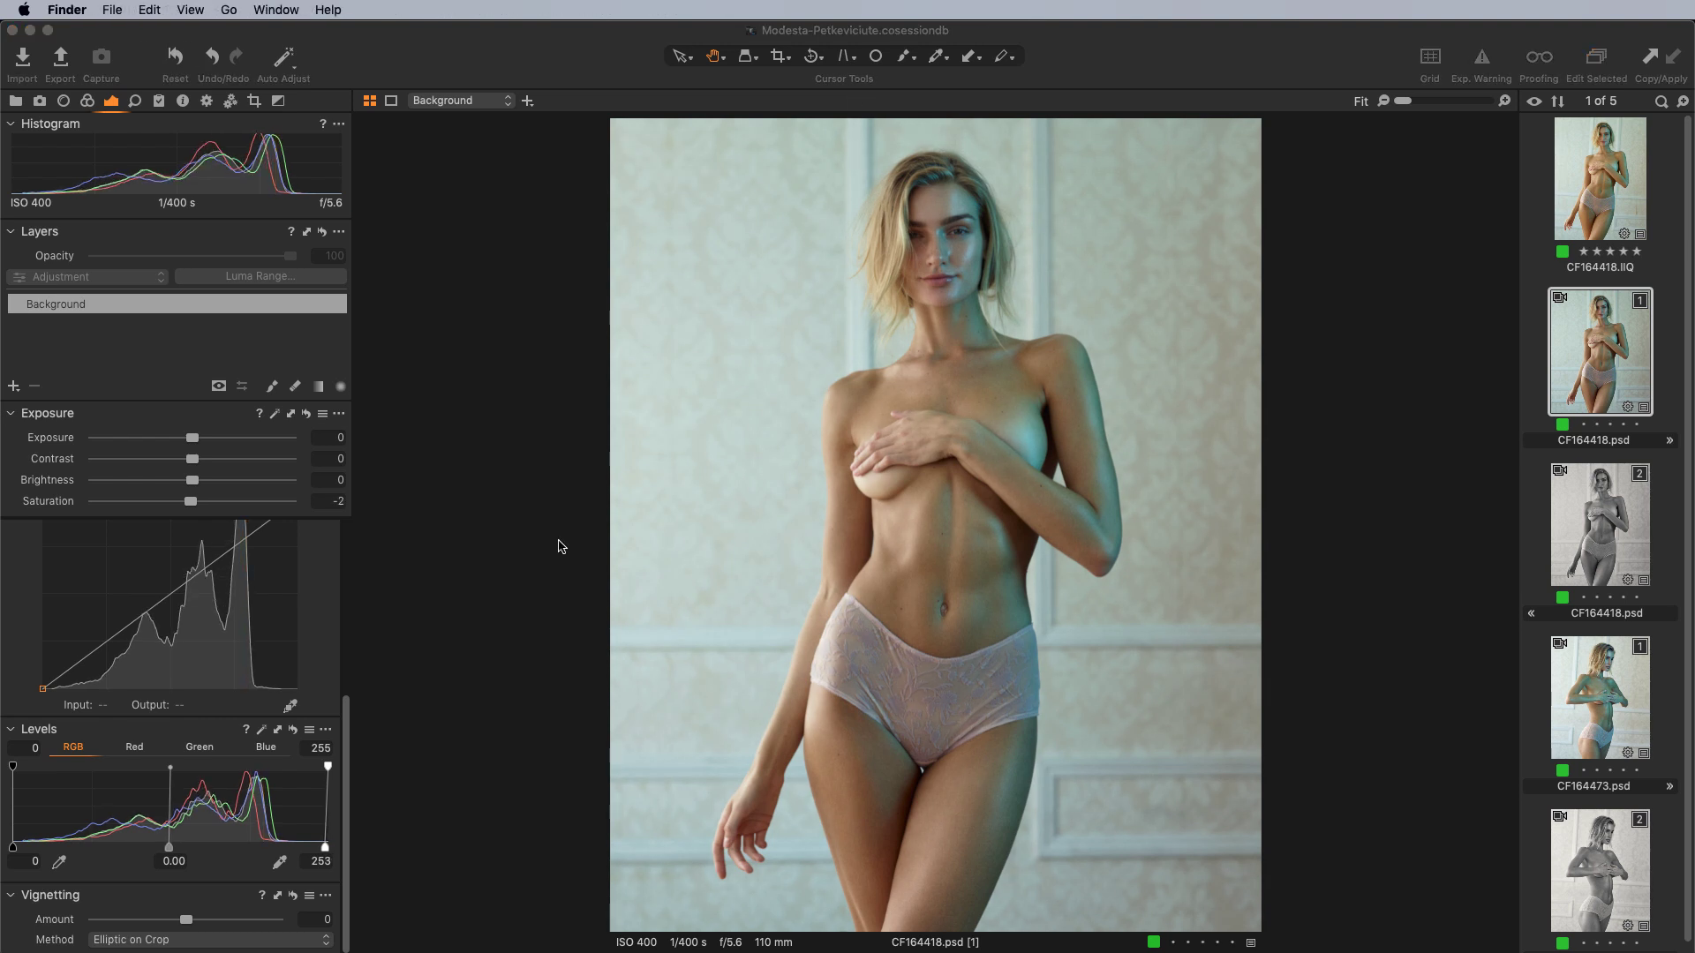